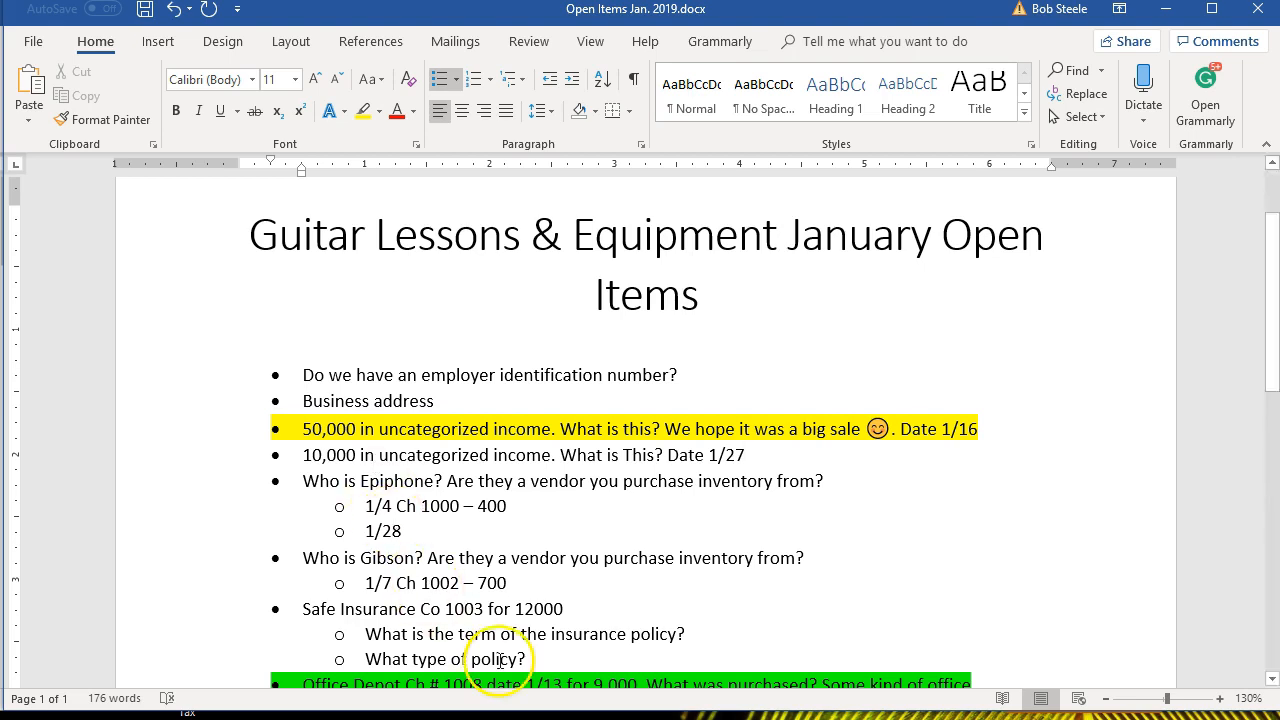
Step: Switch to the Open Items Feb. 2019.docx document in Word and review the February open items
left_click(565, 714)
left_click(600, 700)
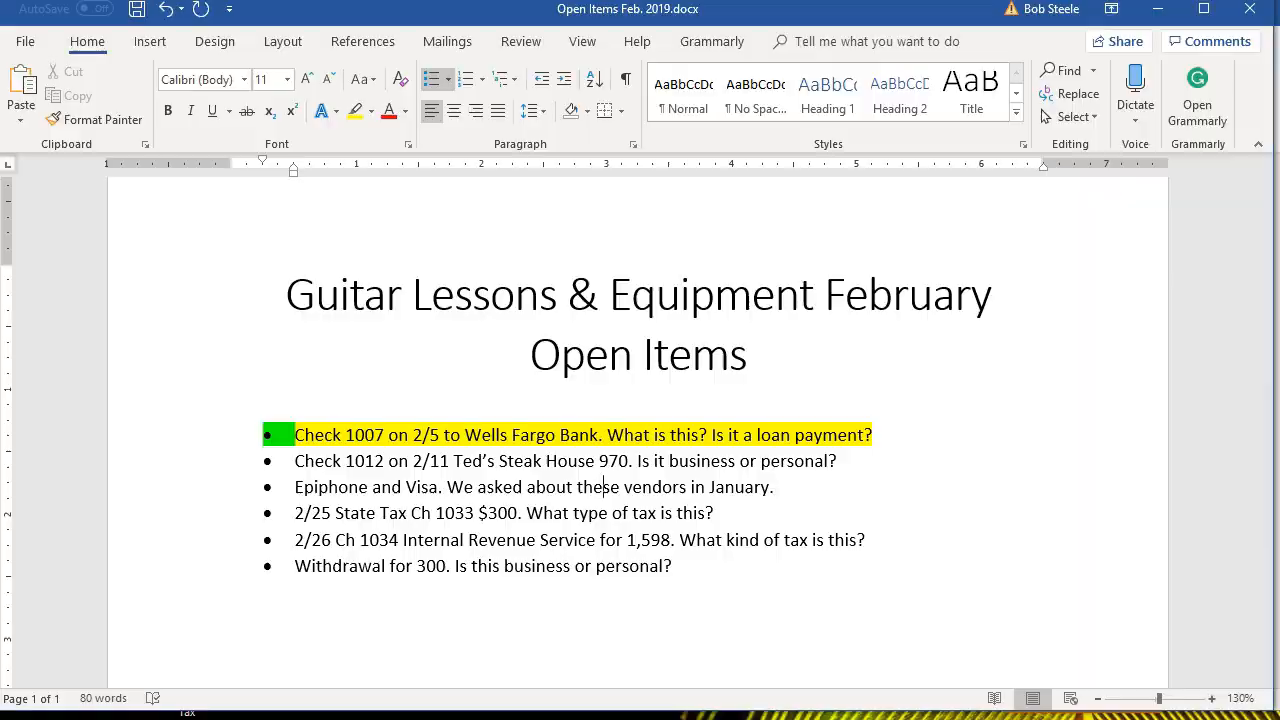
Step: Open the Guitar Lessons & Equipment .qbw company file from the QB 1 folder inside QuickBooks Data File
double_click(563, 385)
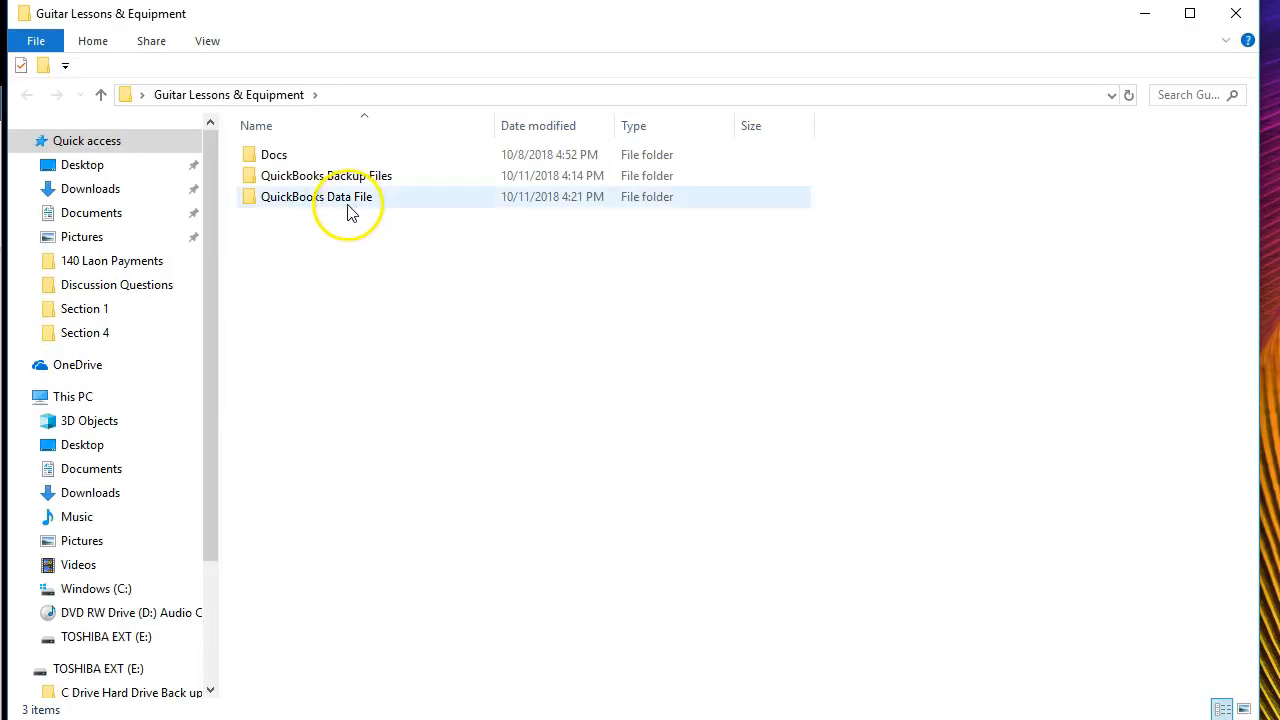
double_click(296, 205)
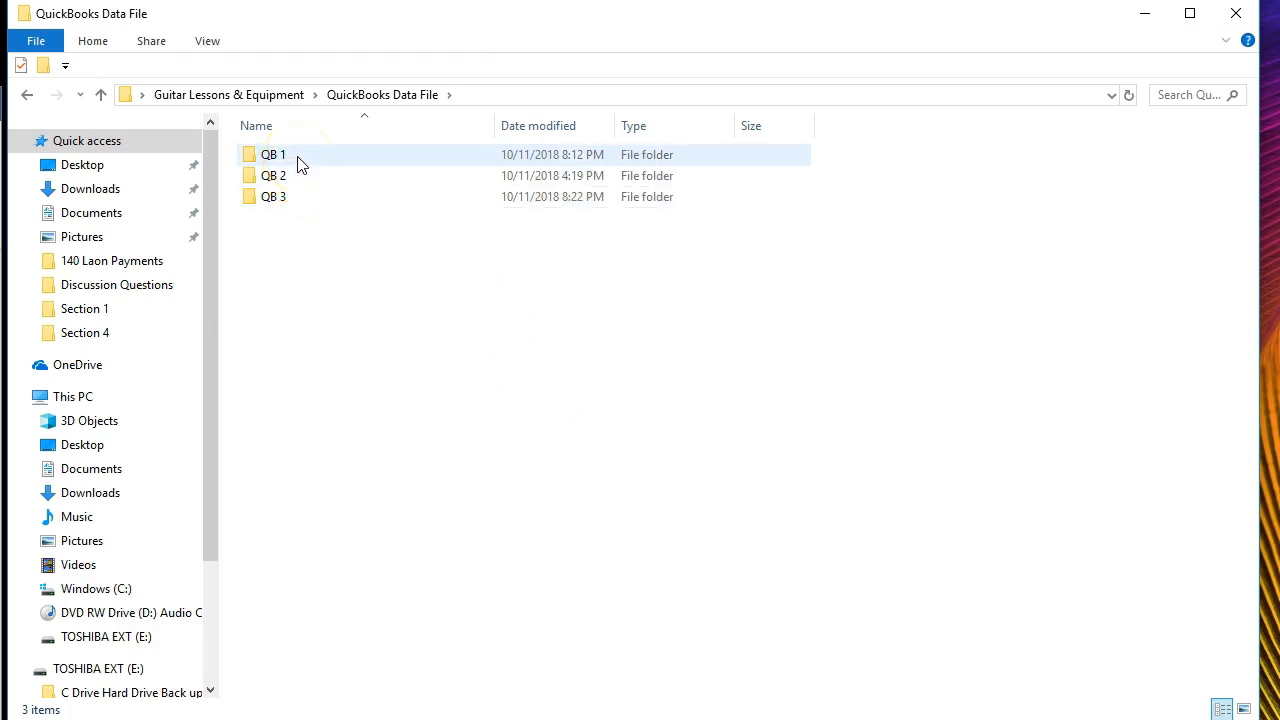
double_click(300, 164)
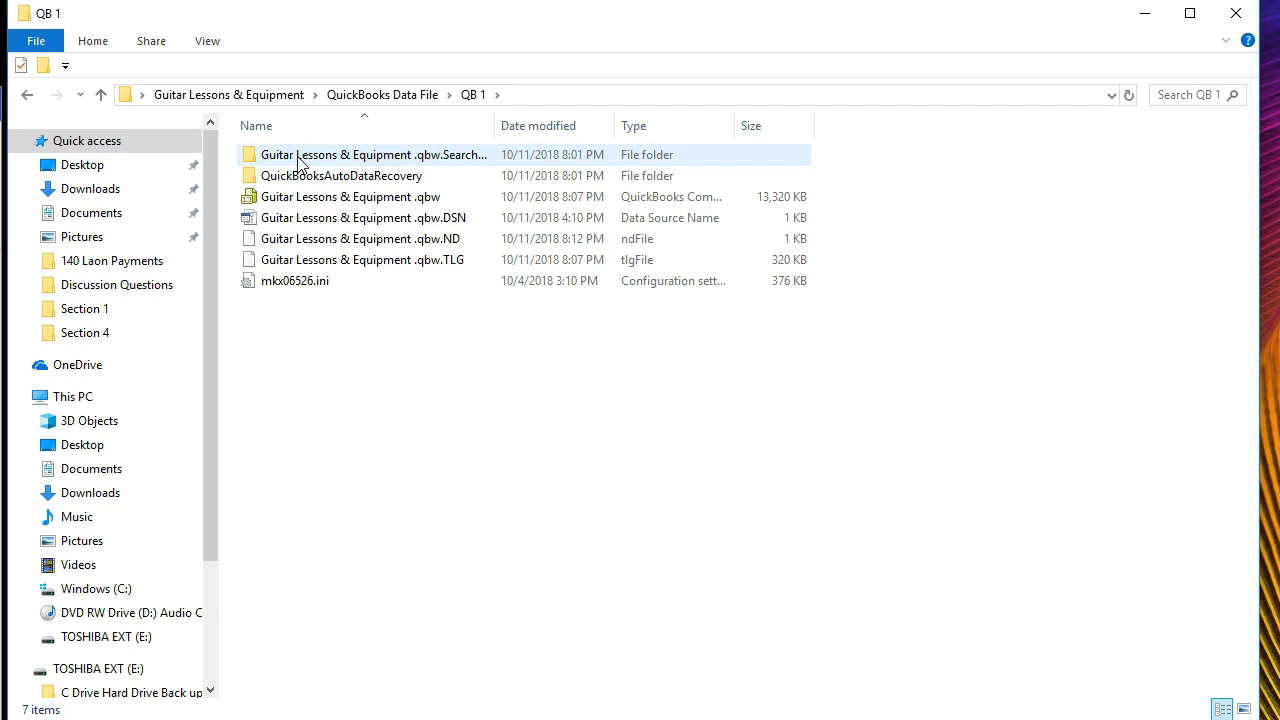
double_click(293, 198)
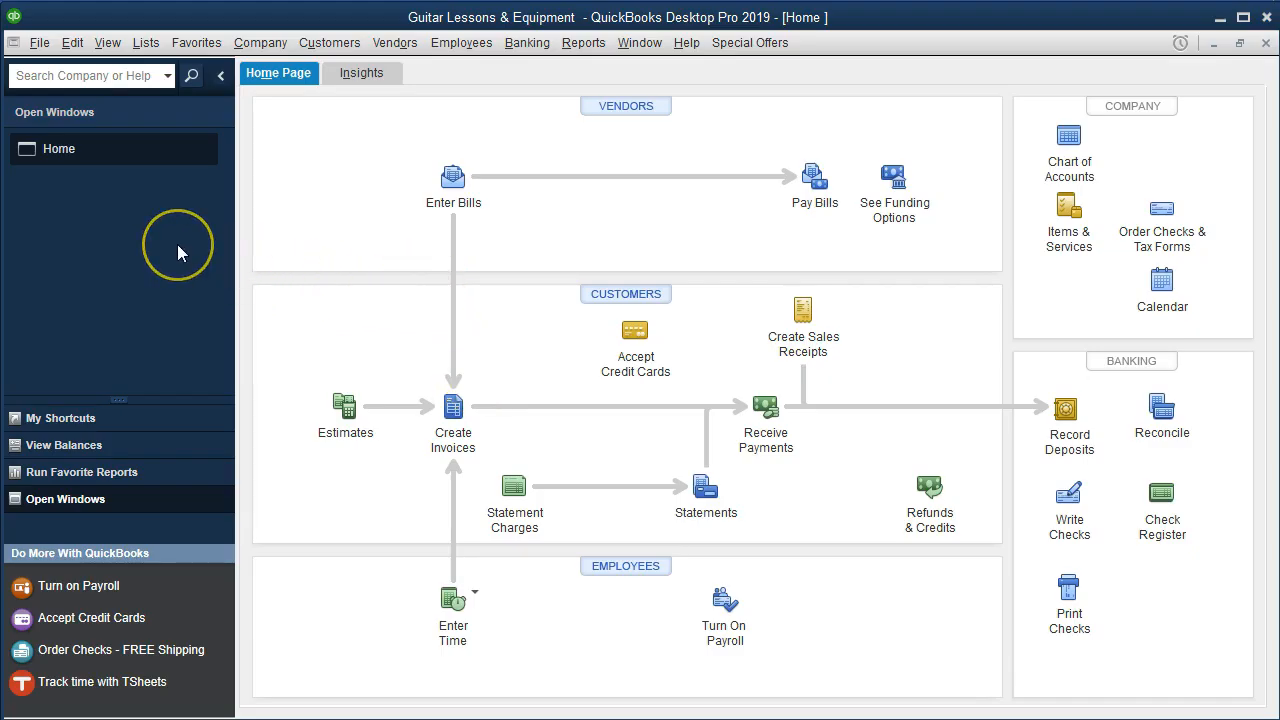
left_click(110, 44)
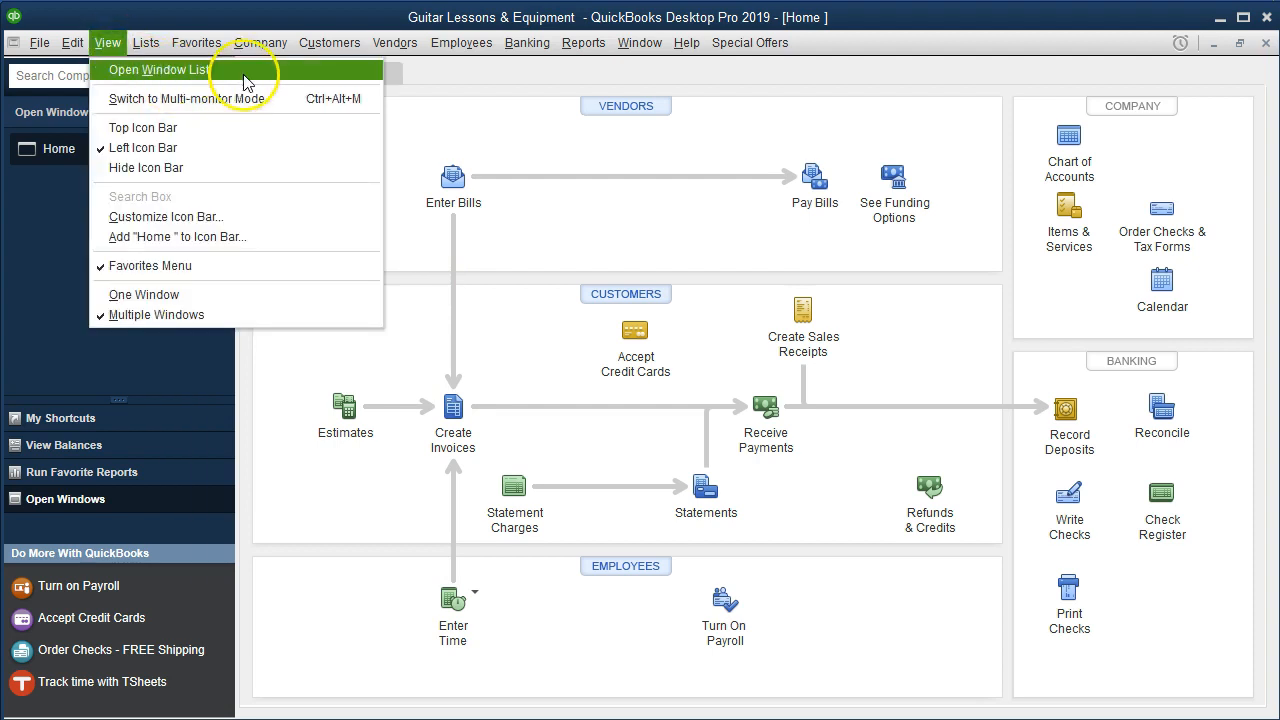
left_click(57, 166)
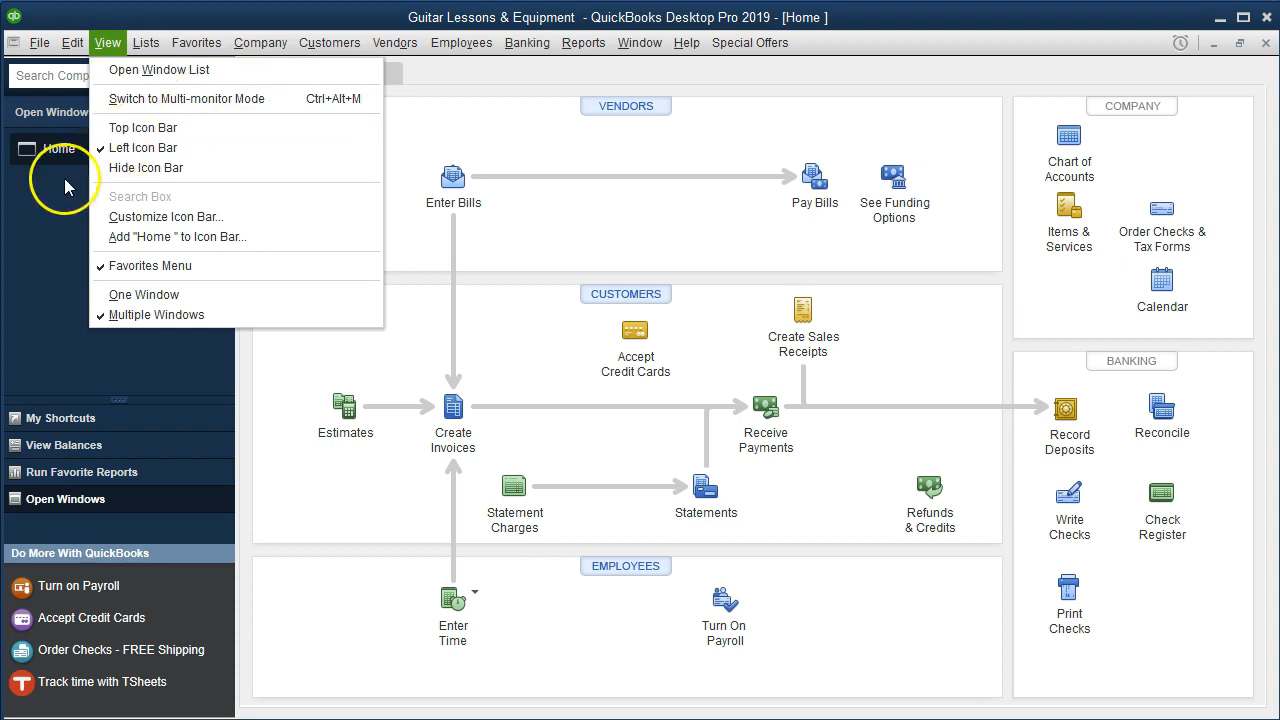
Step: Check the uncategorized income items in the Word document Open Items Jan. 2019.docx and return to QuickBooks
mouse_move(565, 718)
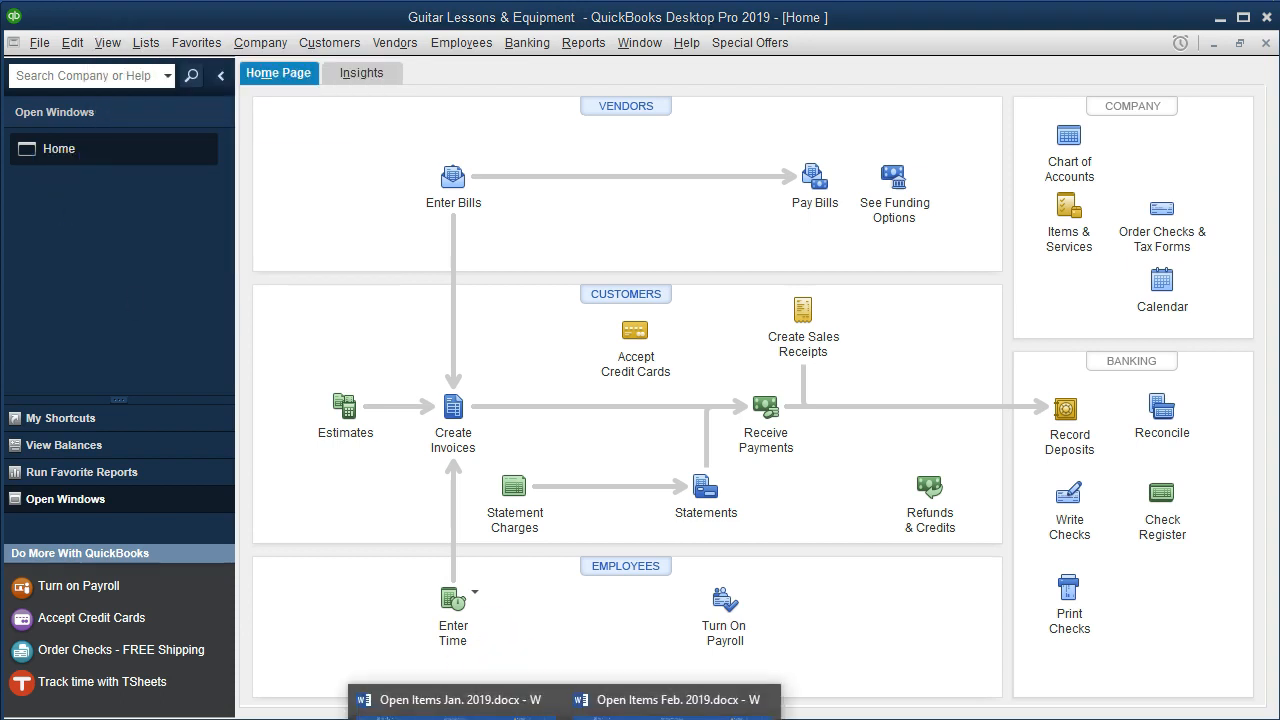
left_click(450, 700)
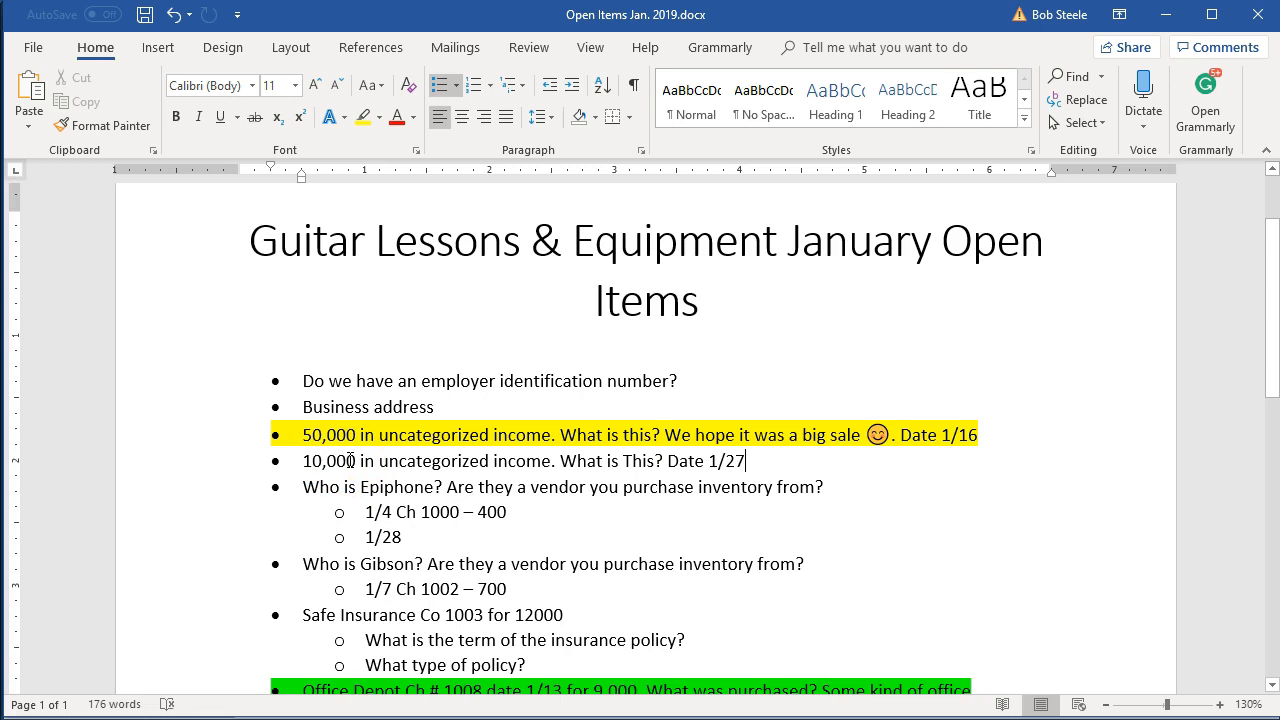
left_click(1165, 33)
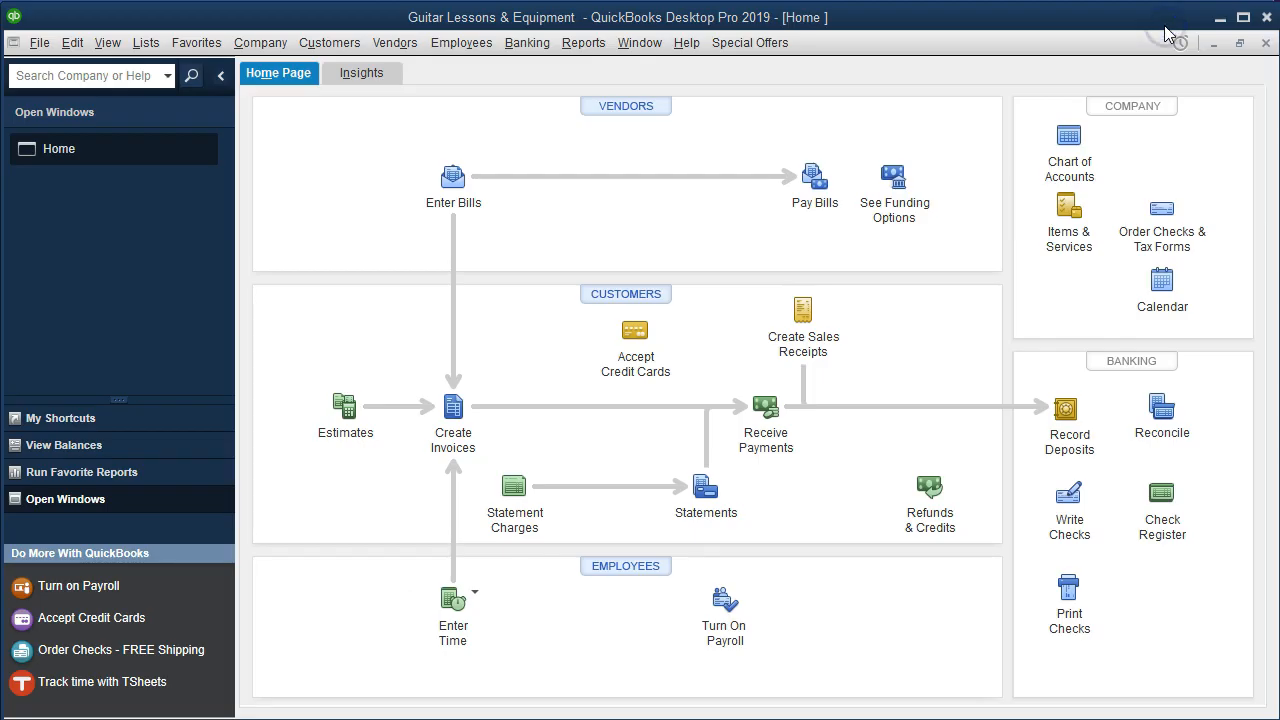
Step: Run a standard Balance Sheet report customized to the date range 01/01/2019 to 02/28/2019
left_click(588, 44)
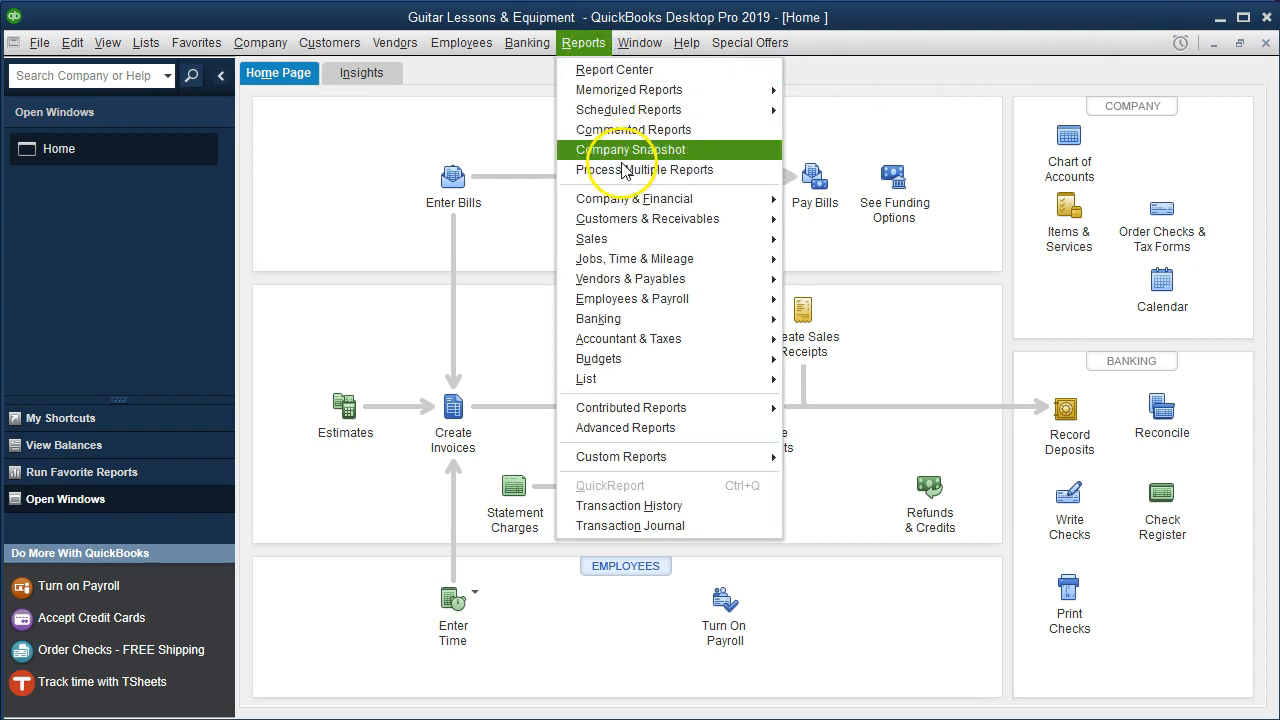
left_click(667, 199)
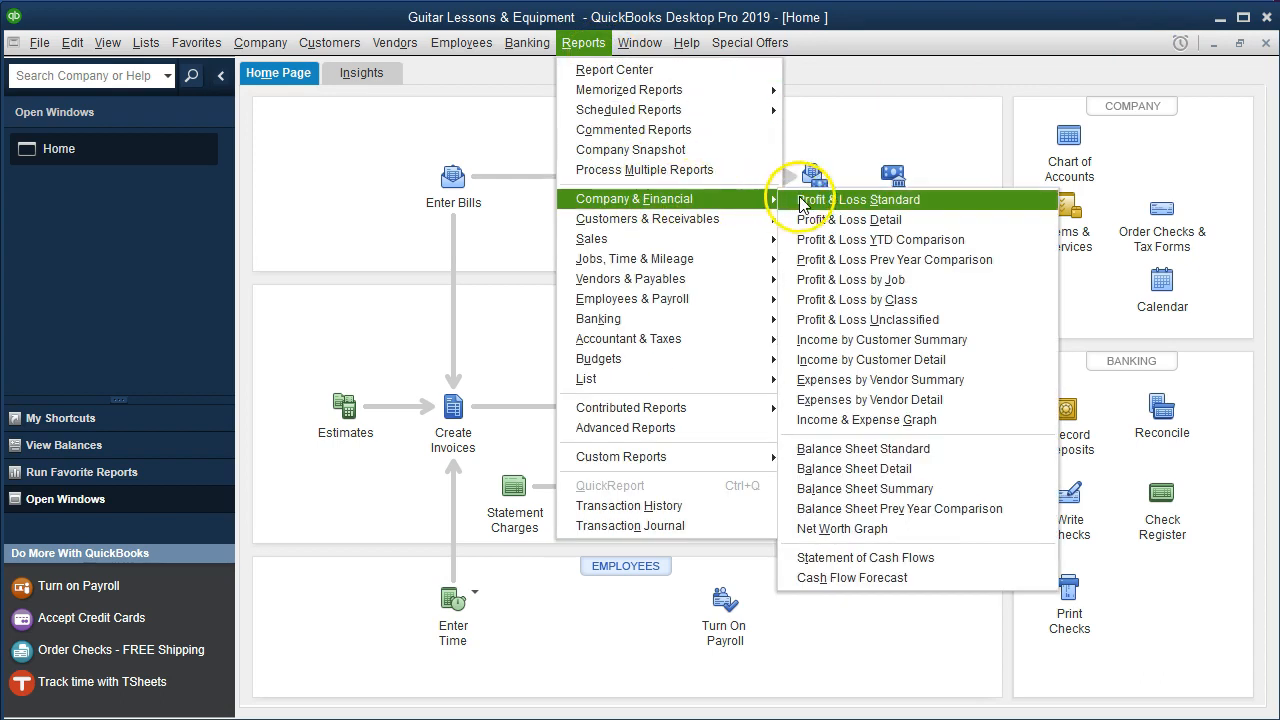
left_click(955, 449)
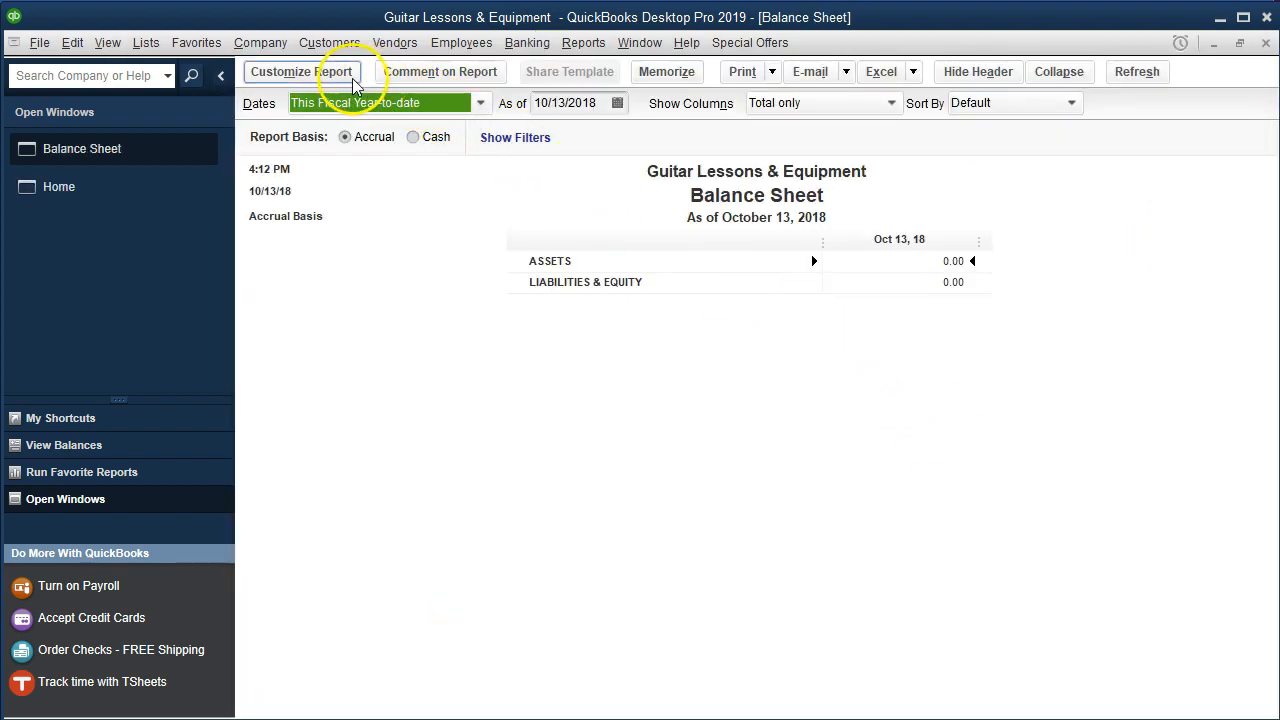
left_click(300, 72)
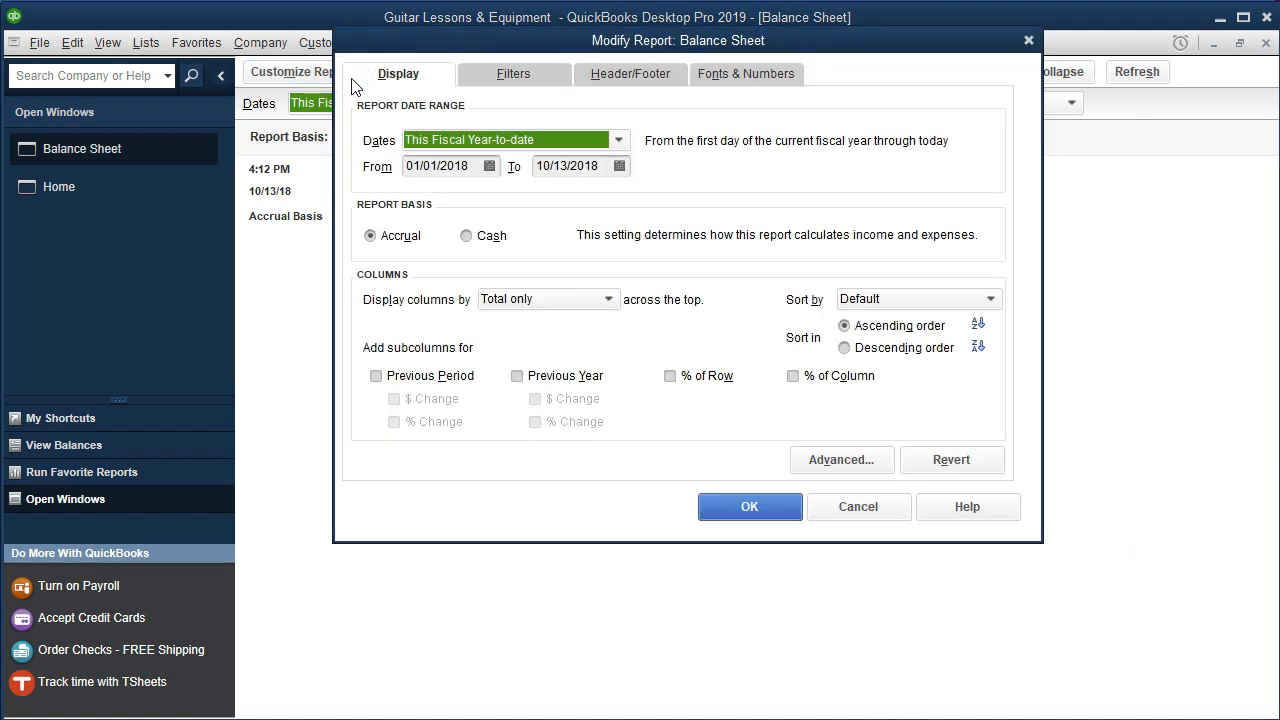
type("01/01/2019")
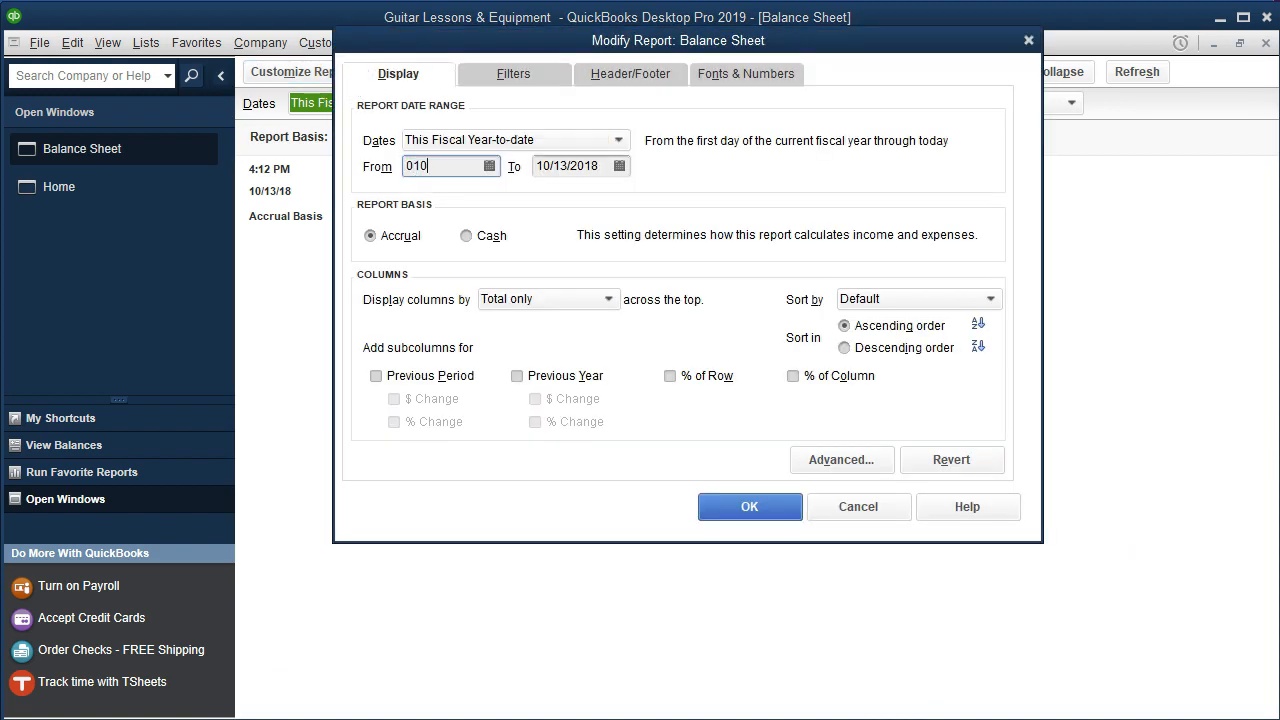
key("Tab")
type("02/28/2019")
key("Tab")
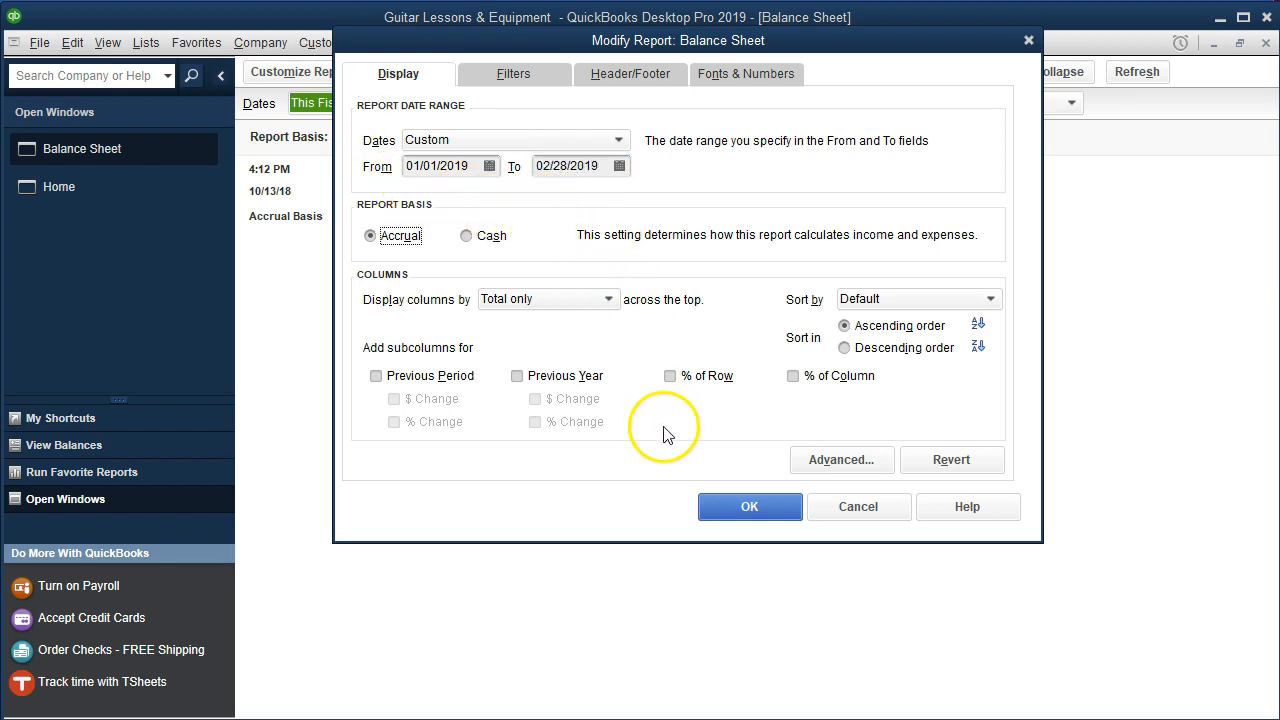
left_click(722, 514)
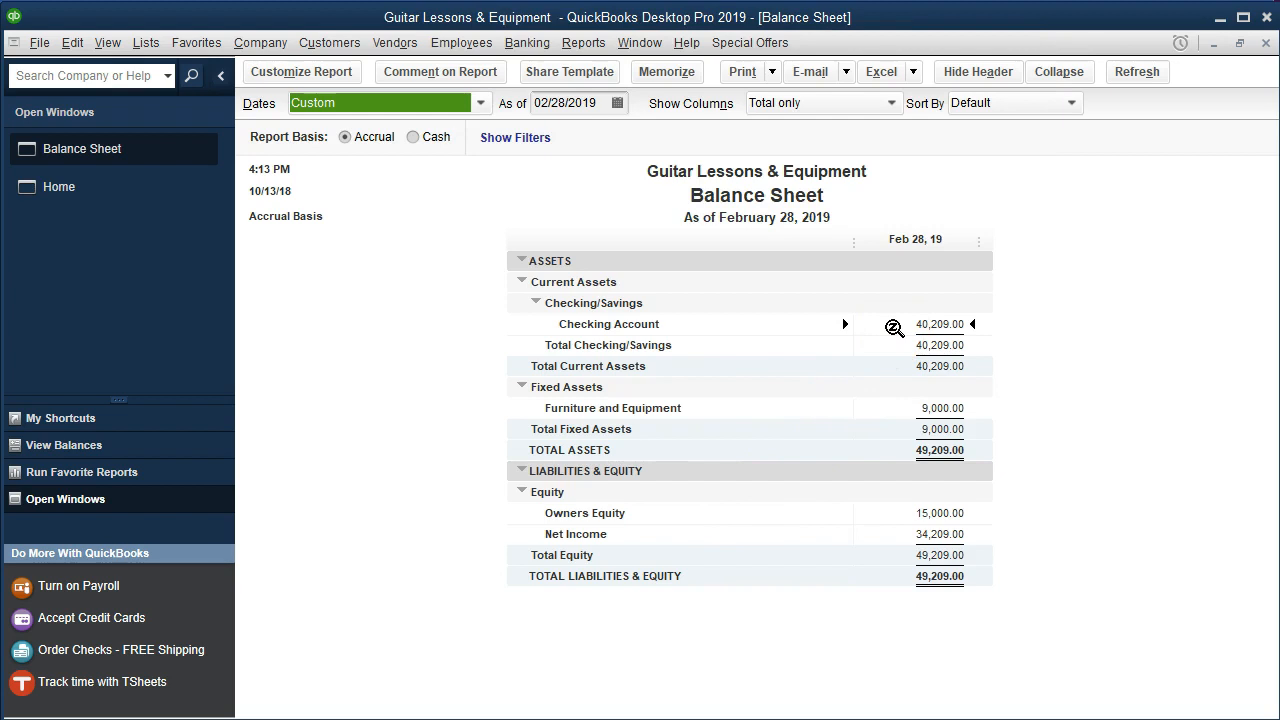
Step: Inspect the 50,000.00 deposit of 01/16/2019 through the Balance Sheet's Checking Account detail, and return to the Balance Sheet
double_click(893, 327)
left_click(904, 381)
scroll(905, 379, "down", 1)
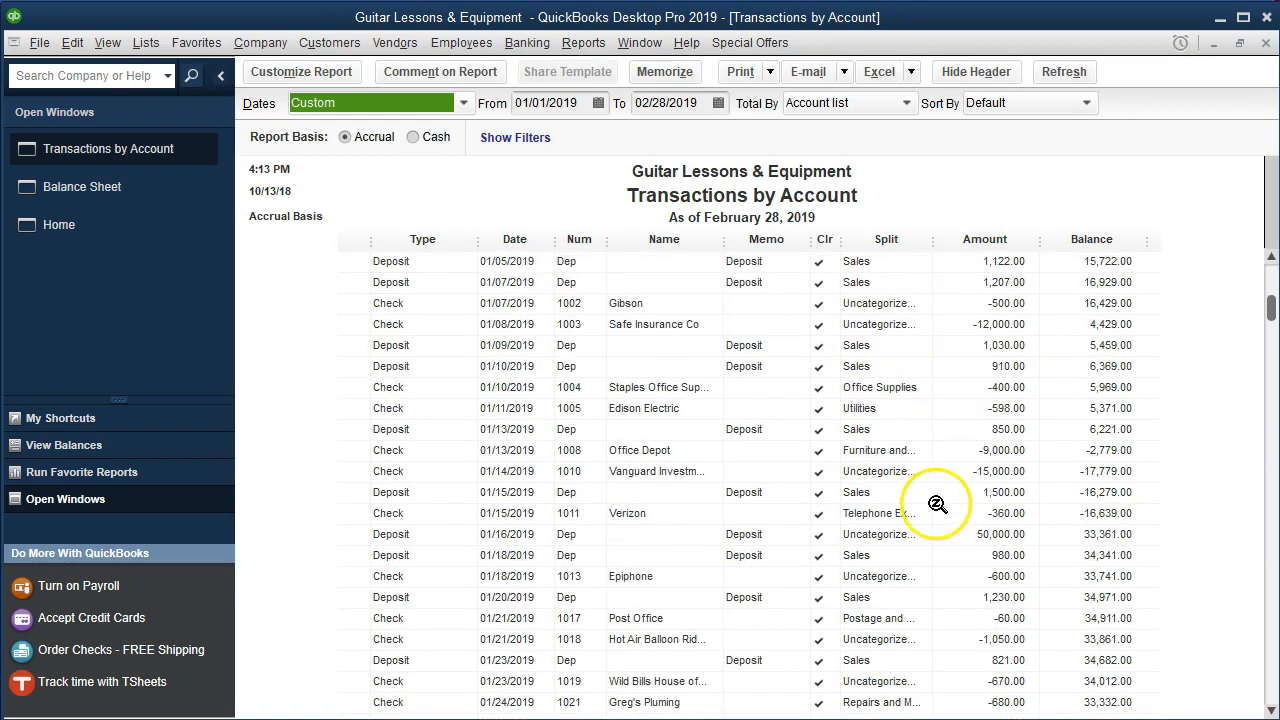
left_click(950, 536)
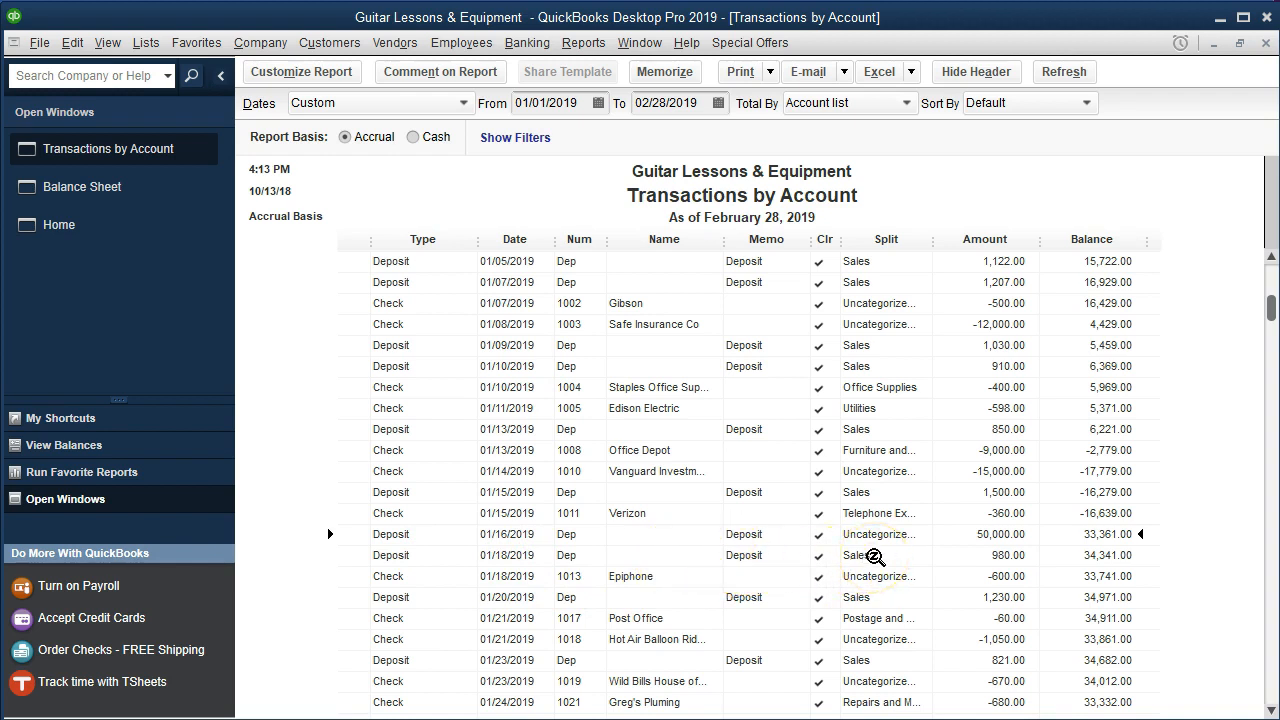
left_click(963, 536)
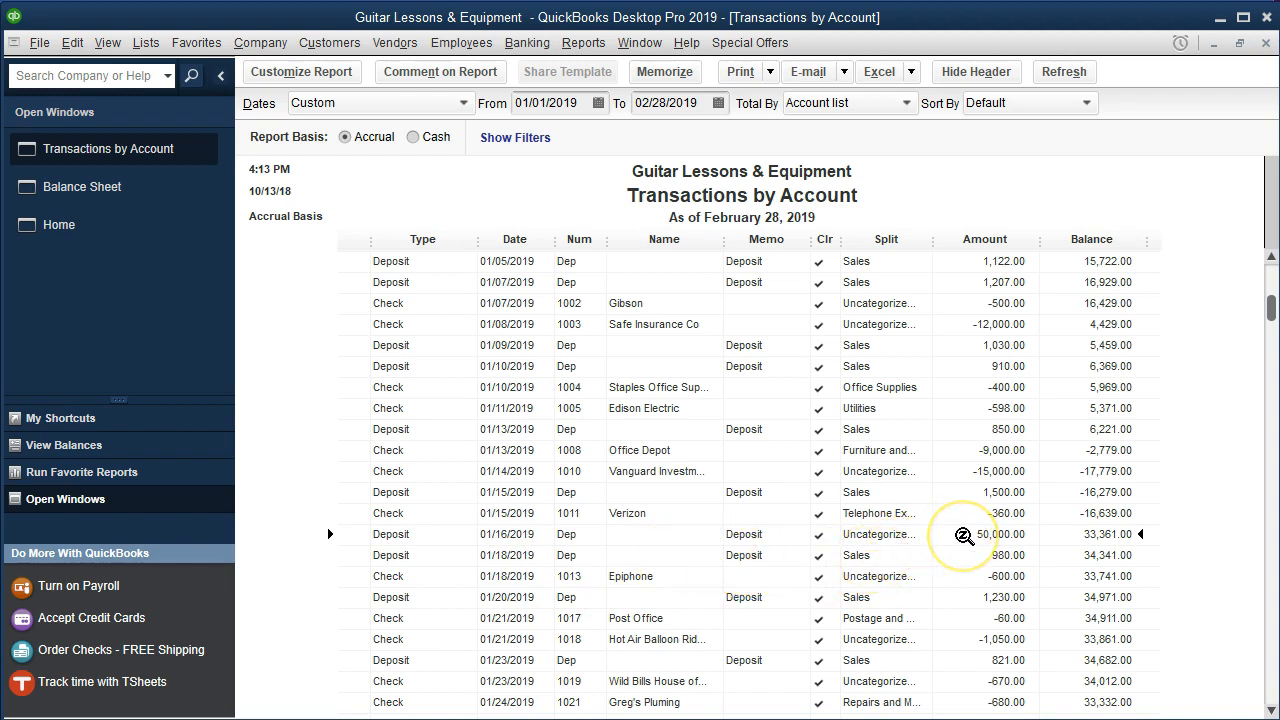
double_click(963, 536)
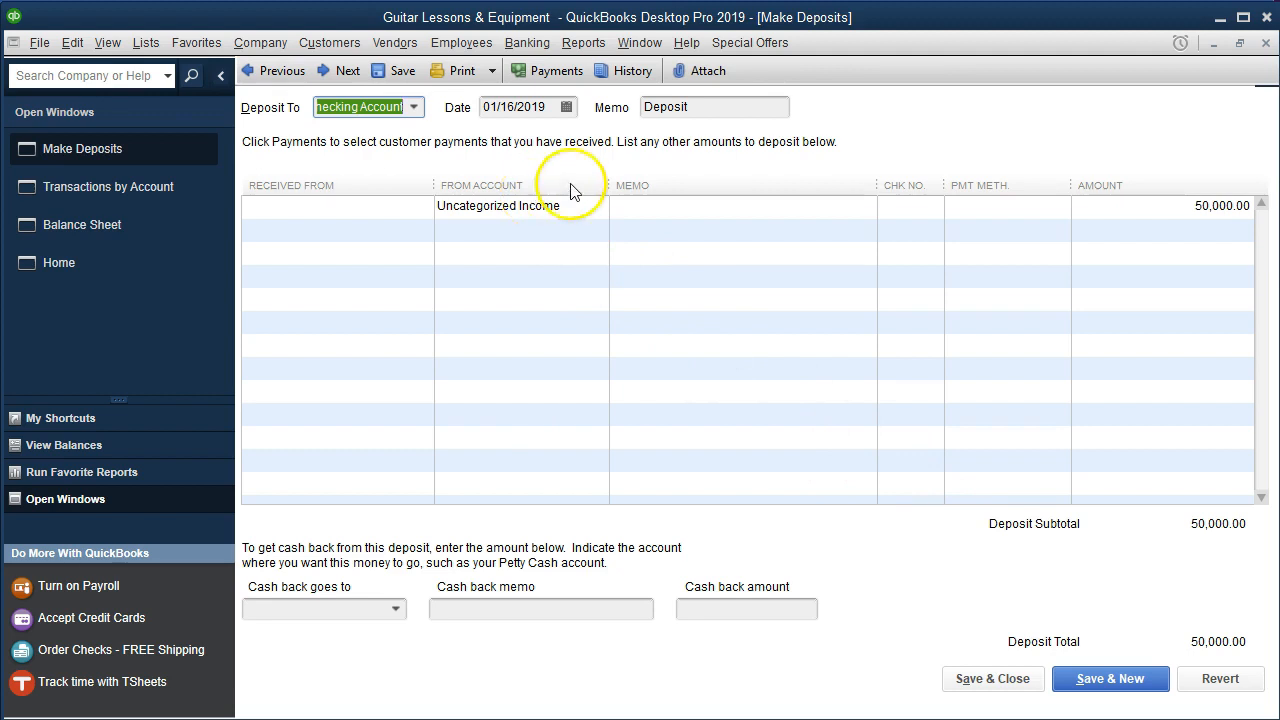
left_click(1266, 44)
left_click(1266, 44)
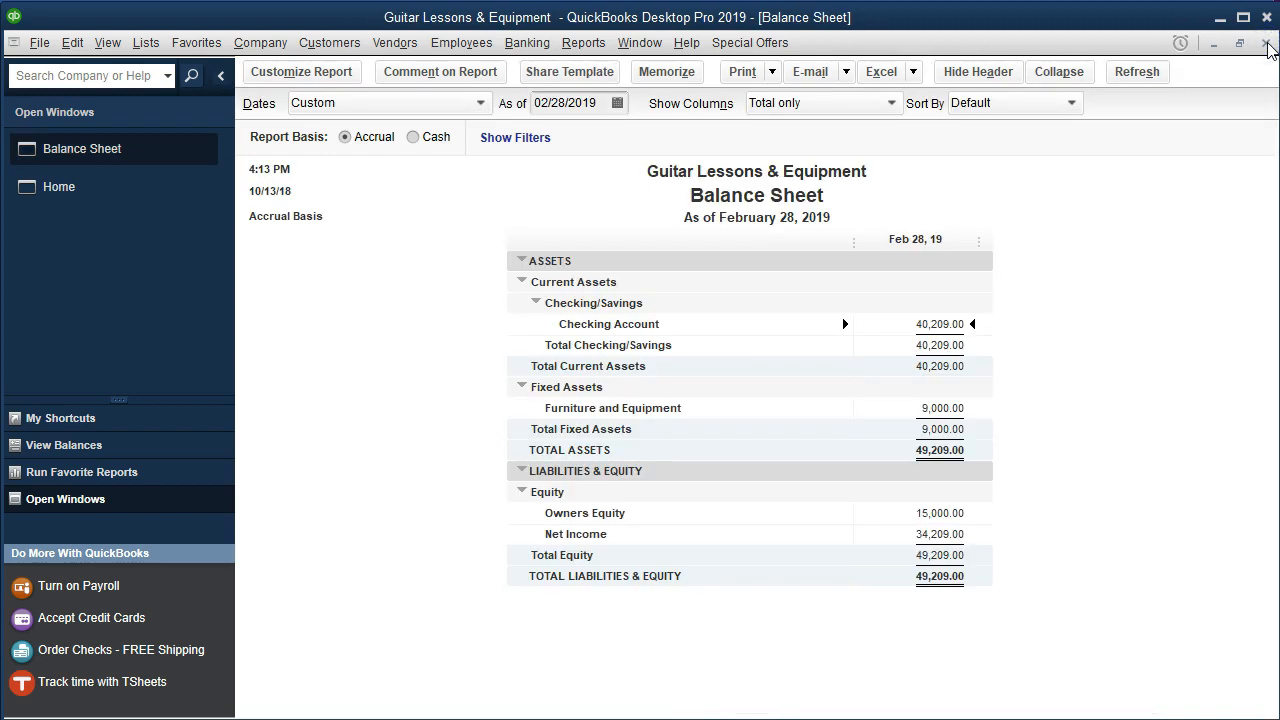
Step: Run a standard Profit & Loss report for the period 01/01/2019 to 02/28/2019
left_click(583, 42)
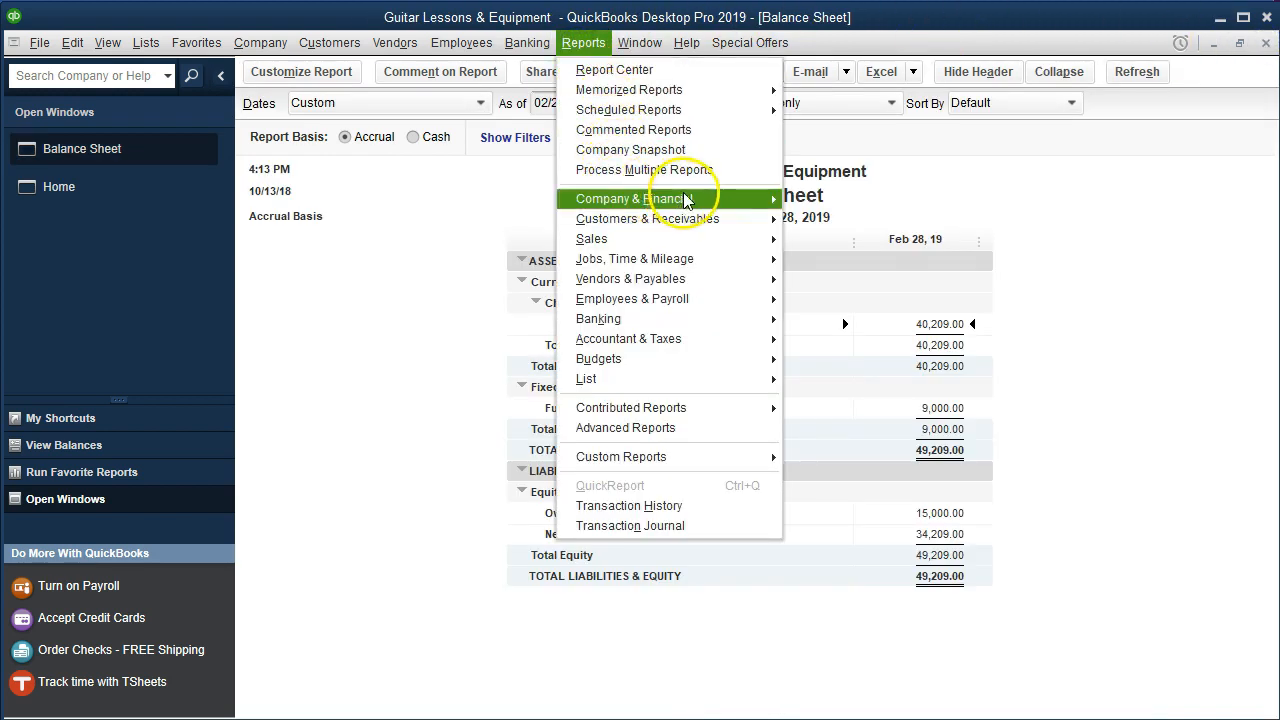
mouse_move(761, 206)
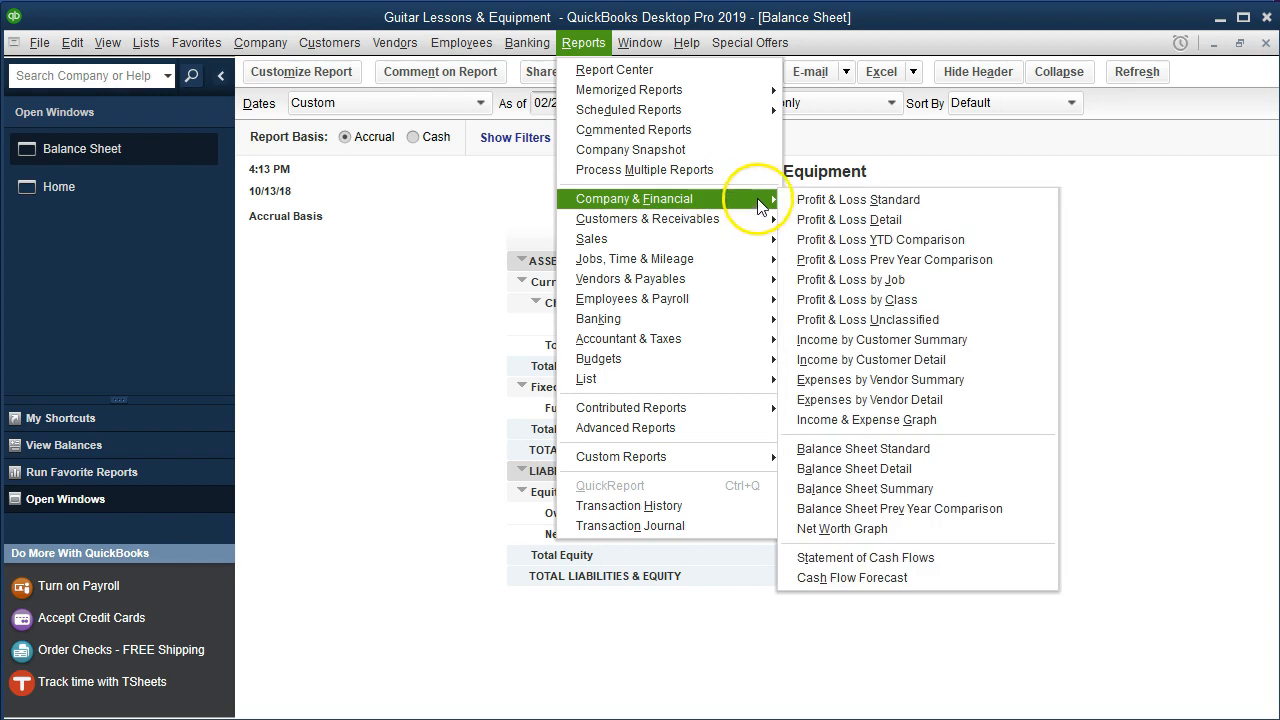
left_click(937, 203)
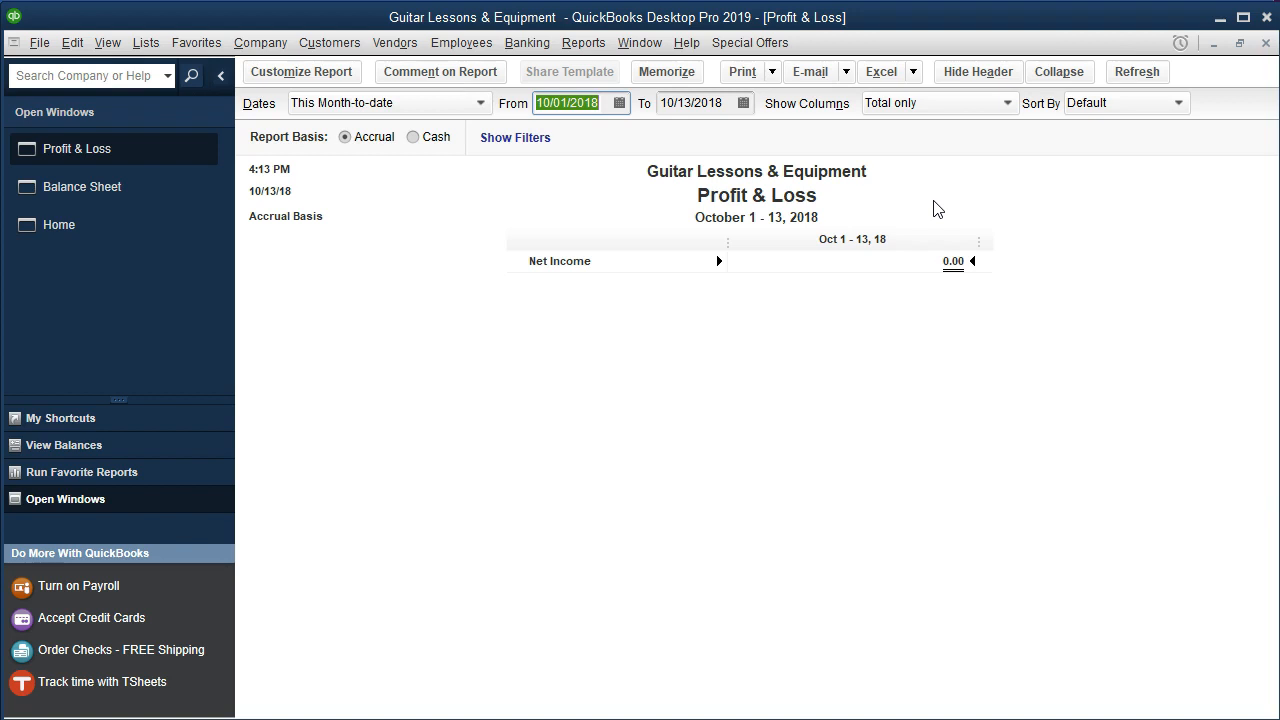
type("0")
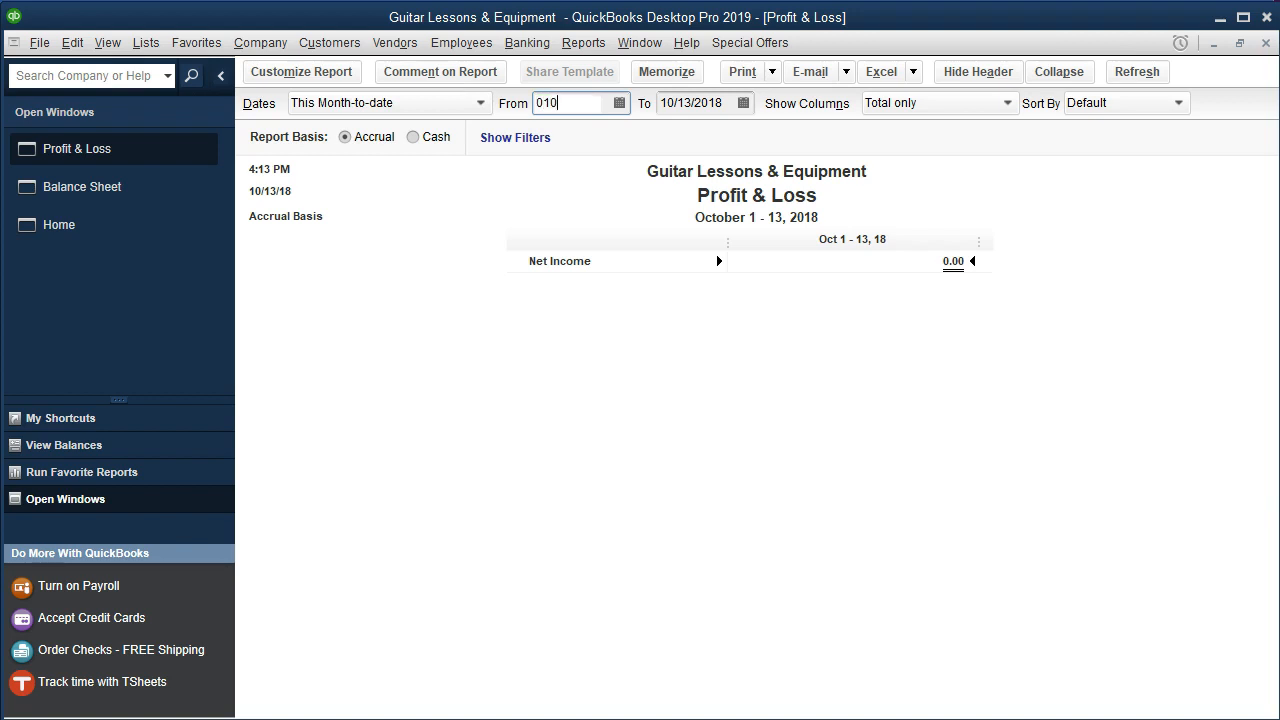
type("1/01/2019")
key("Tab")
type("02/2")
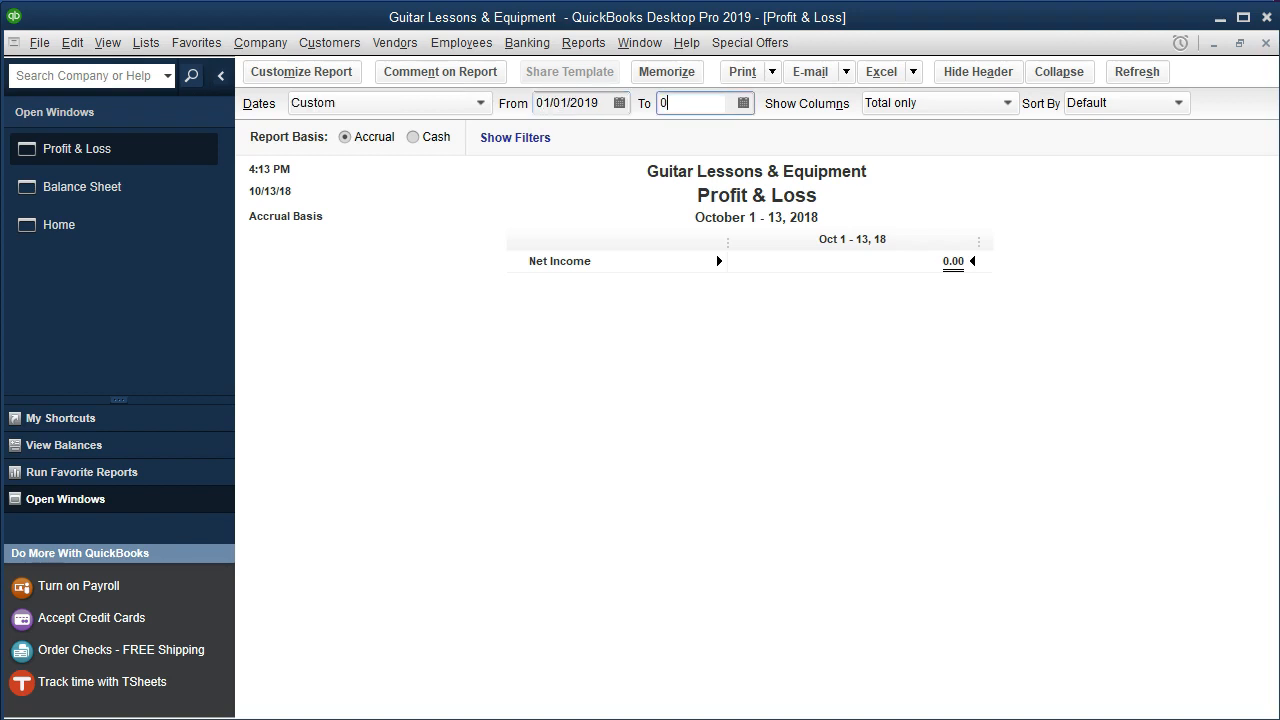
type("8/2019")
key("Tab")
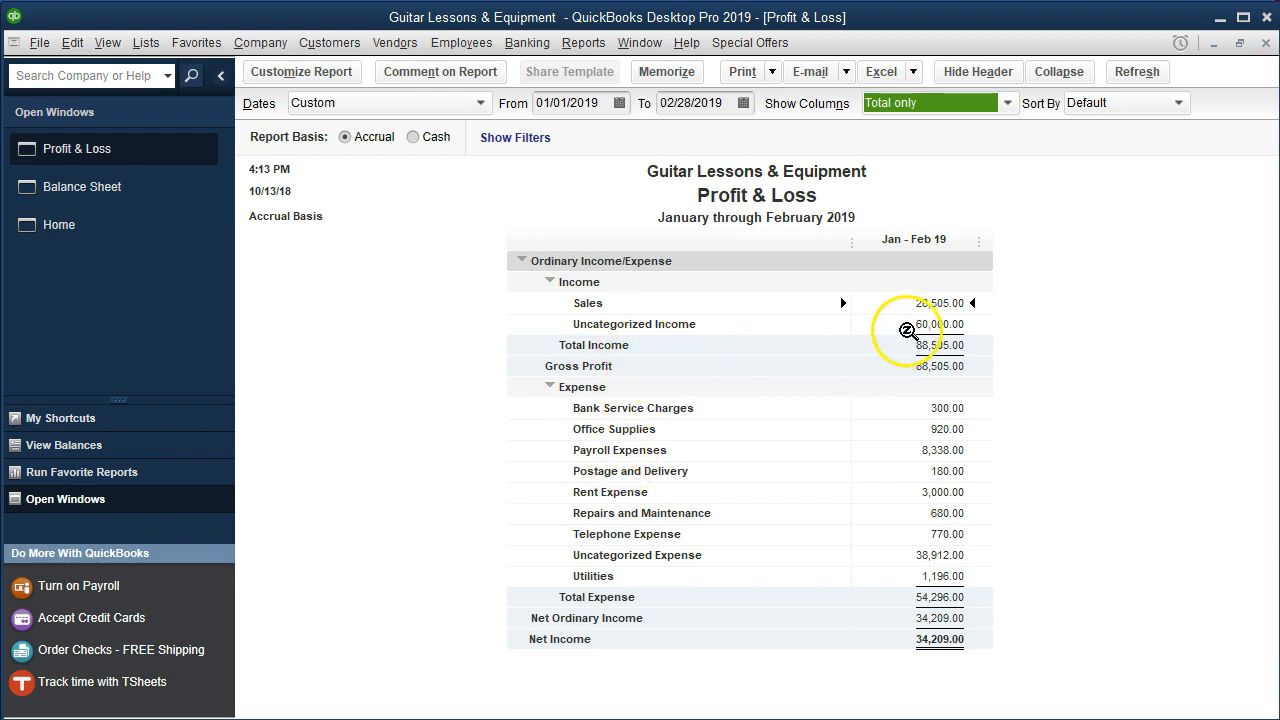
Step: Drill down from Uncategorized Income on the Profit & Loss to open the 50,000.00 deposit dated 01/16/2019
left_click(903, 325)
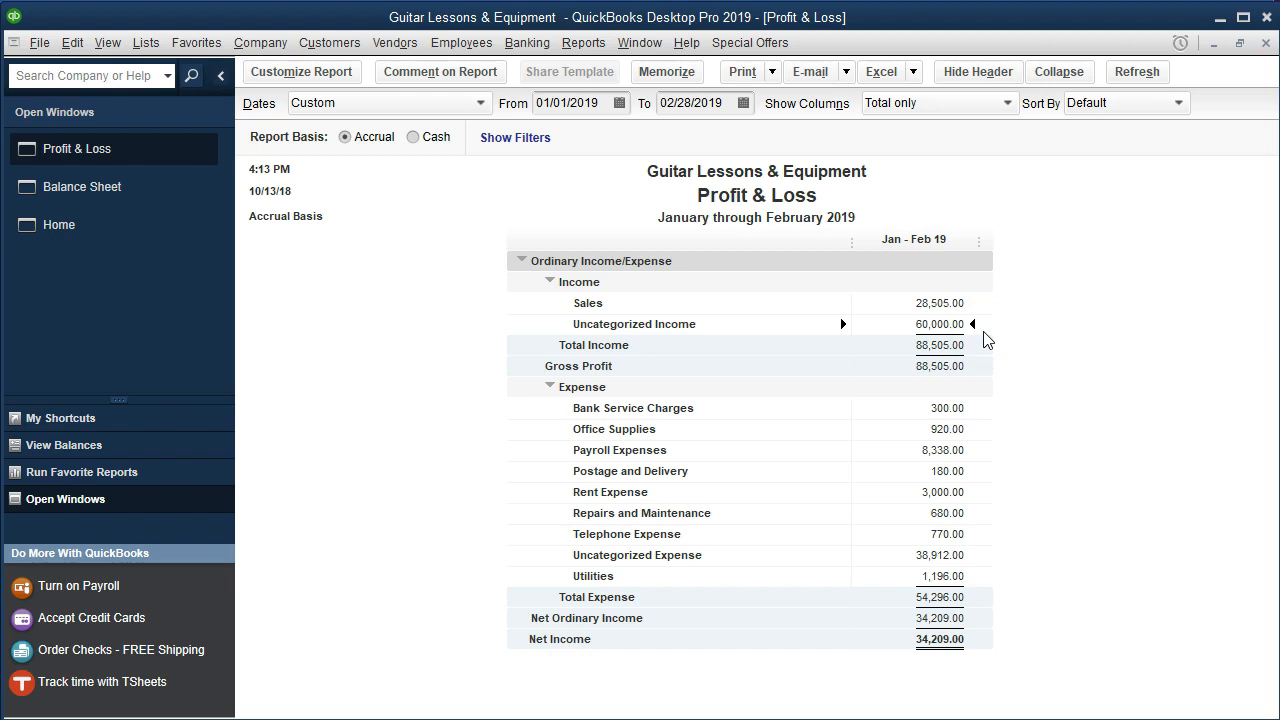
double_click(950, 326)
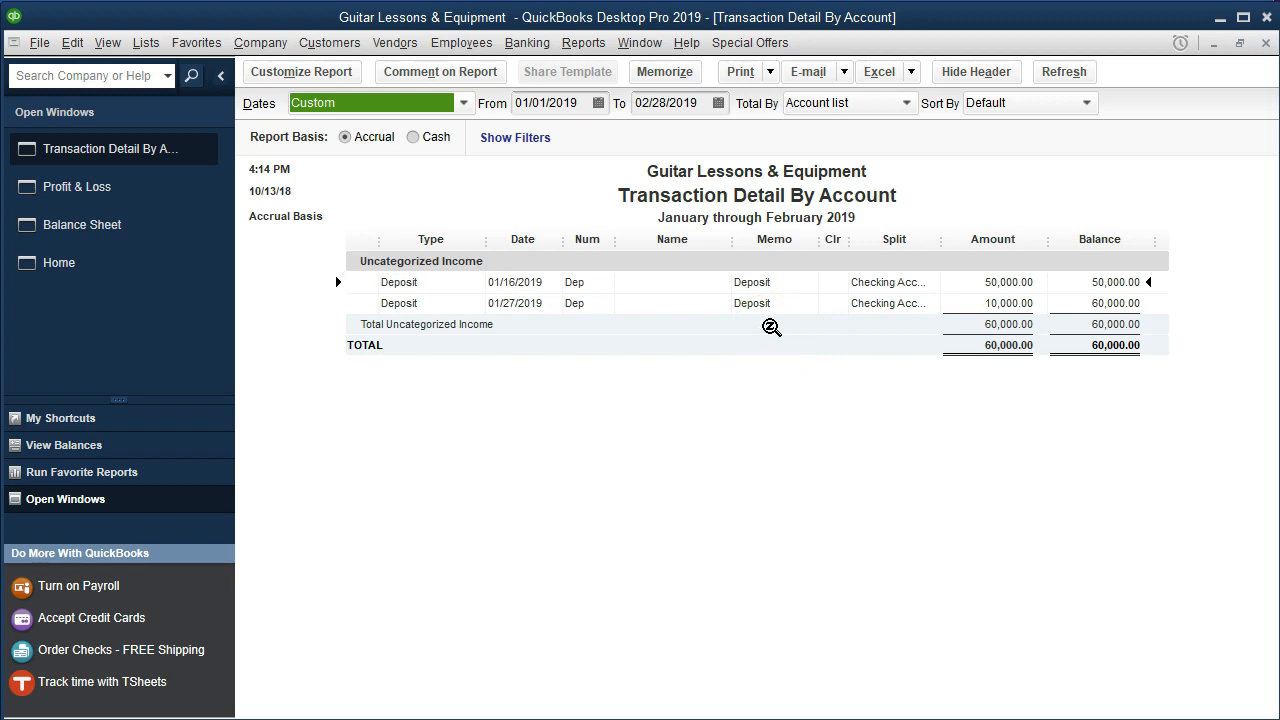
left_click(1005, 282)
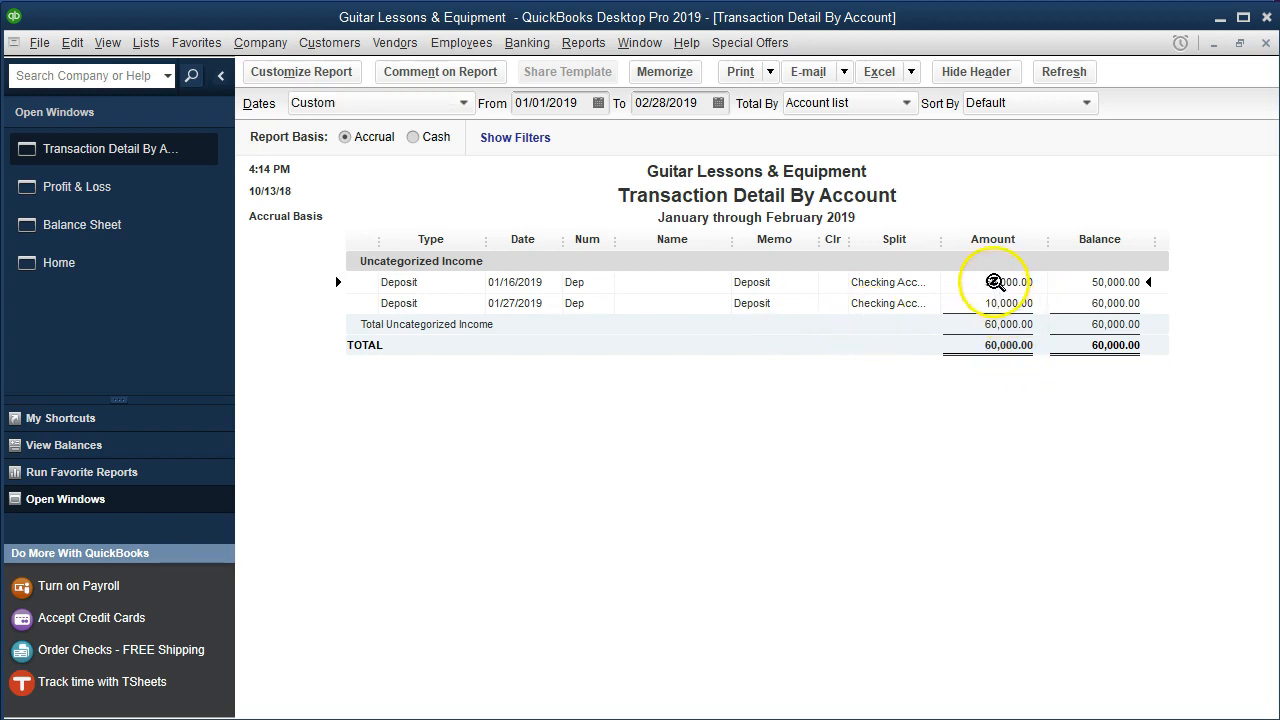
double_click(995, 282)
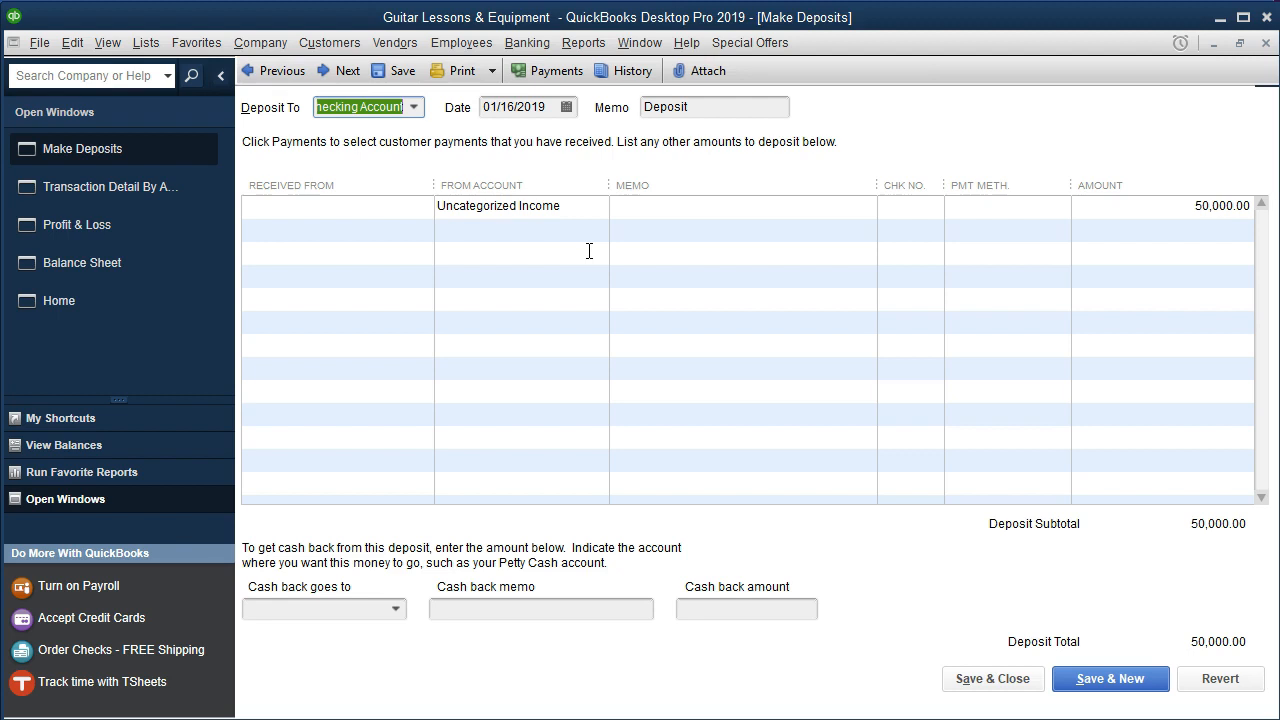
Step: Change the From Account of the 50,000.00 deposit line to a new account named Loan Payable
left_click(580, 207)
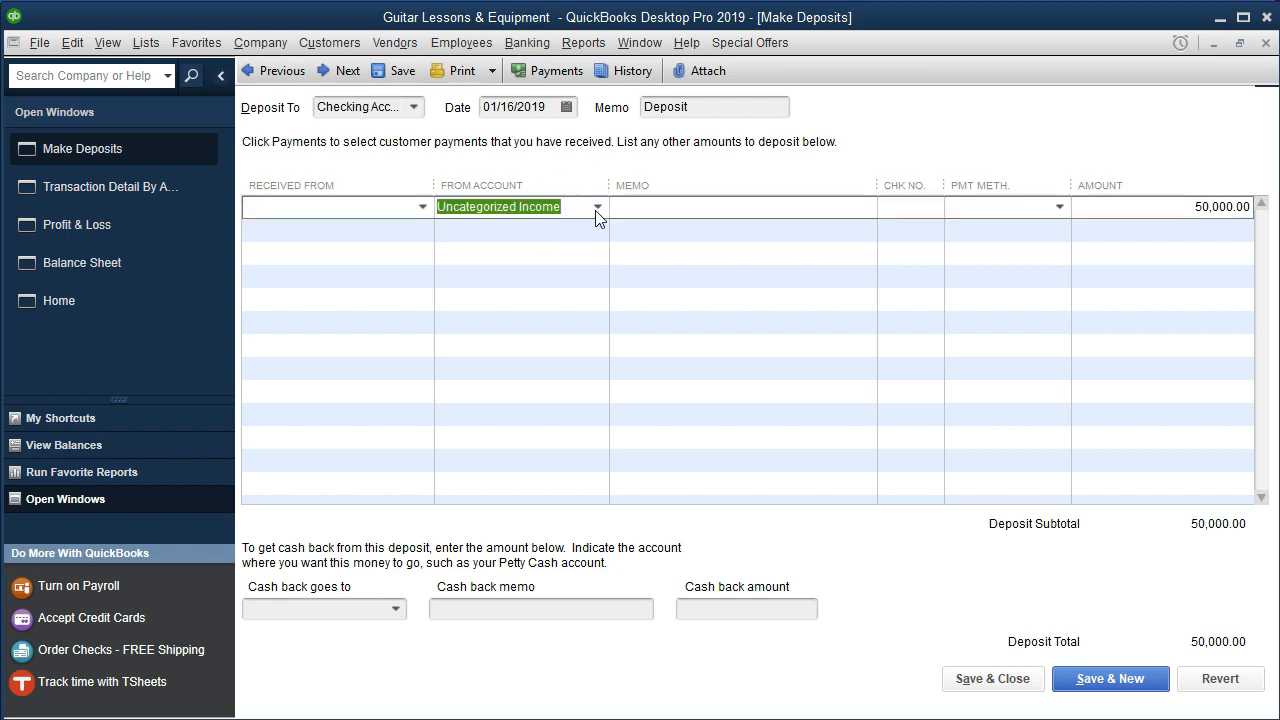
left_click(597, 210)
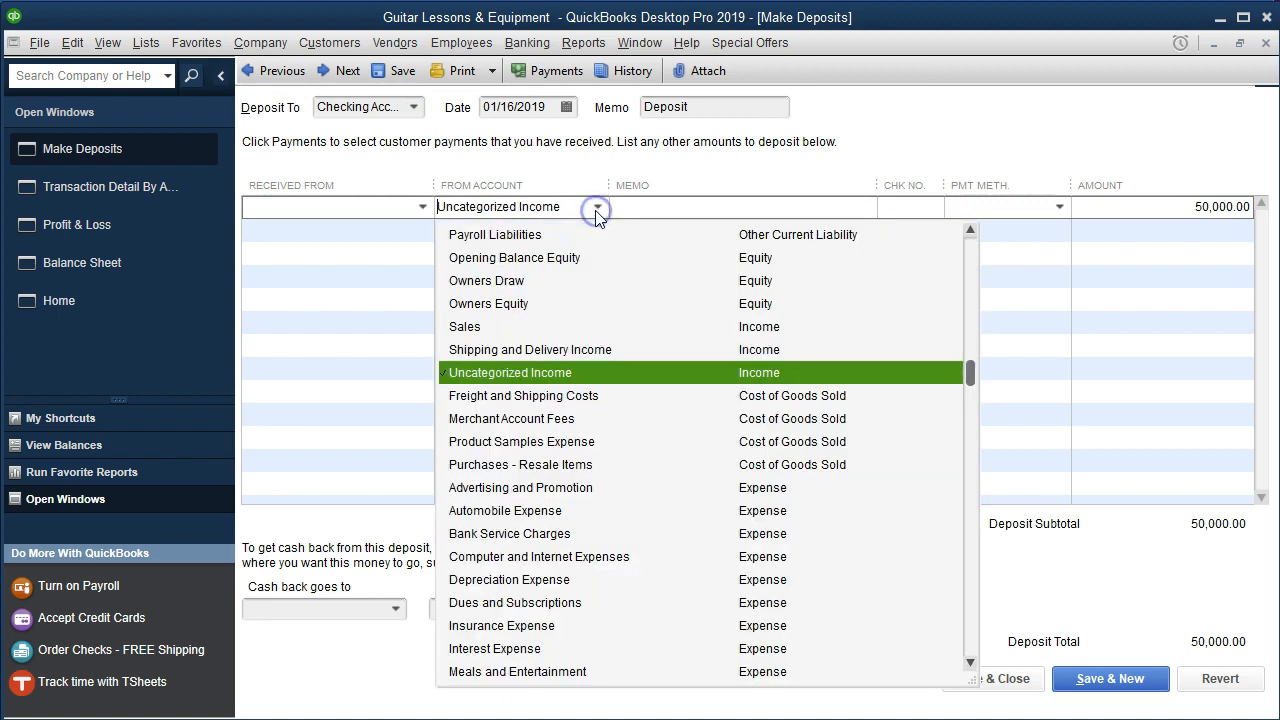
scroll(640, 437, "up", 2)
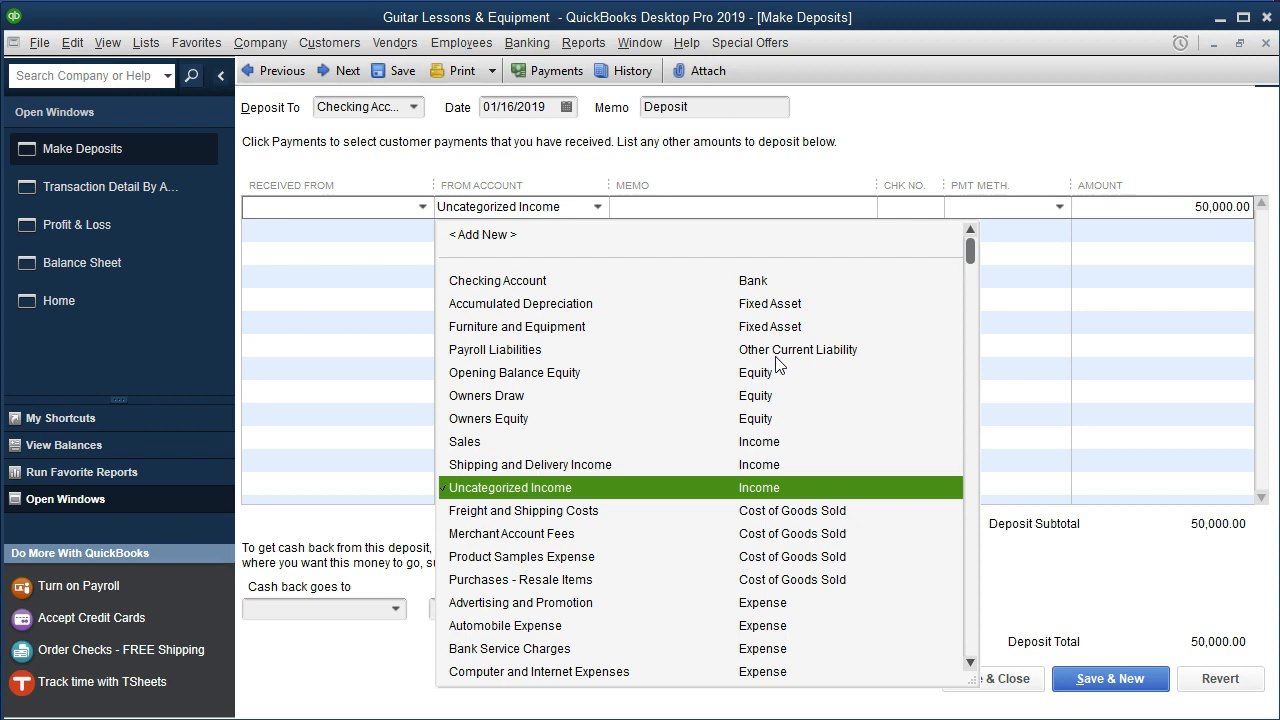
left_click(343, 208)
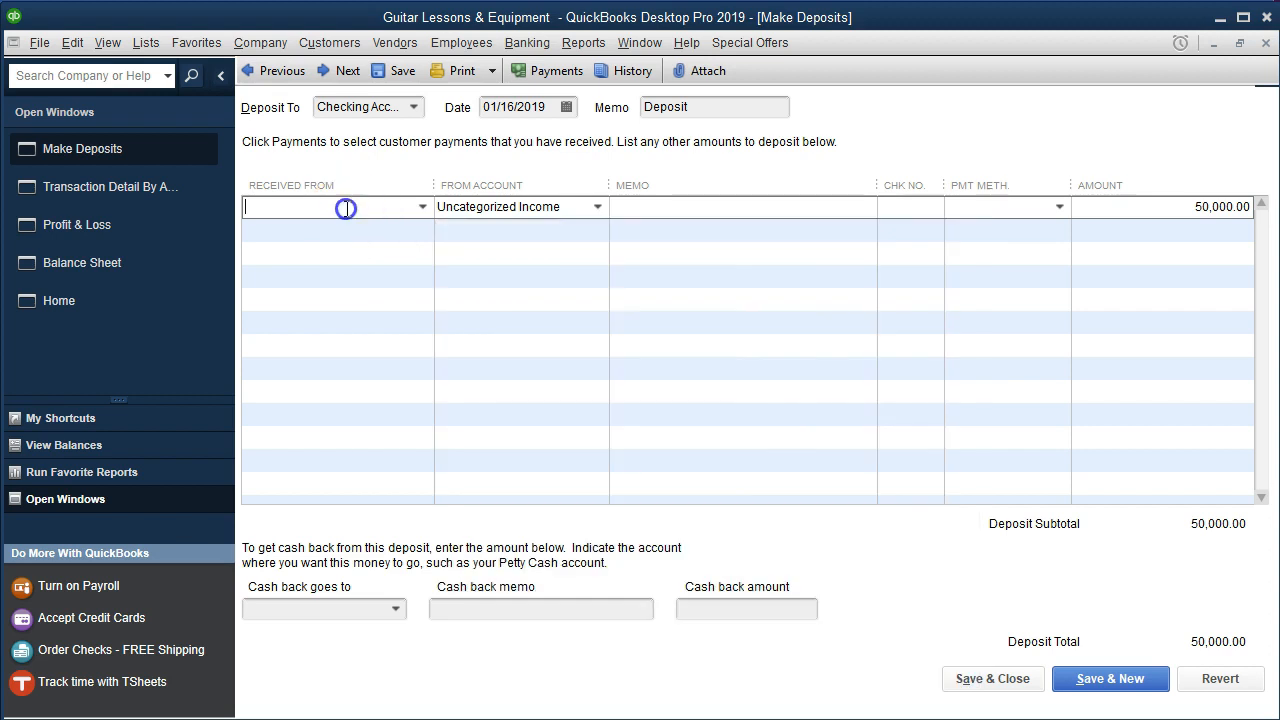
left_click(449, 207)
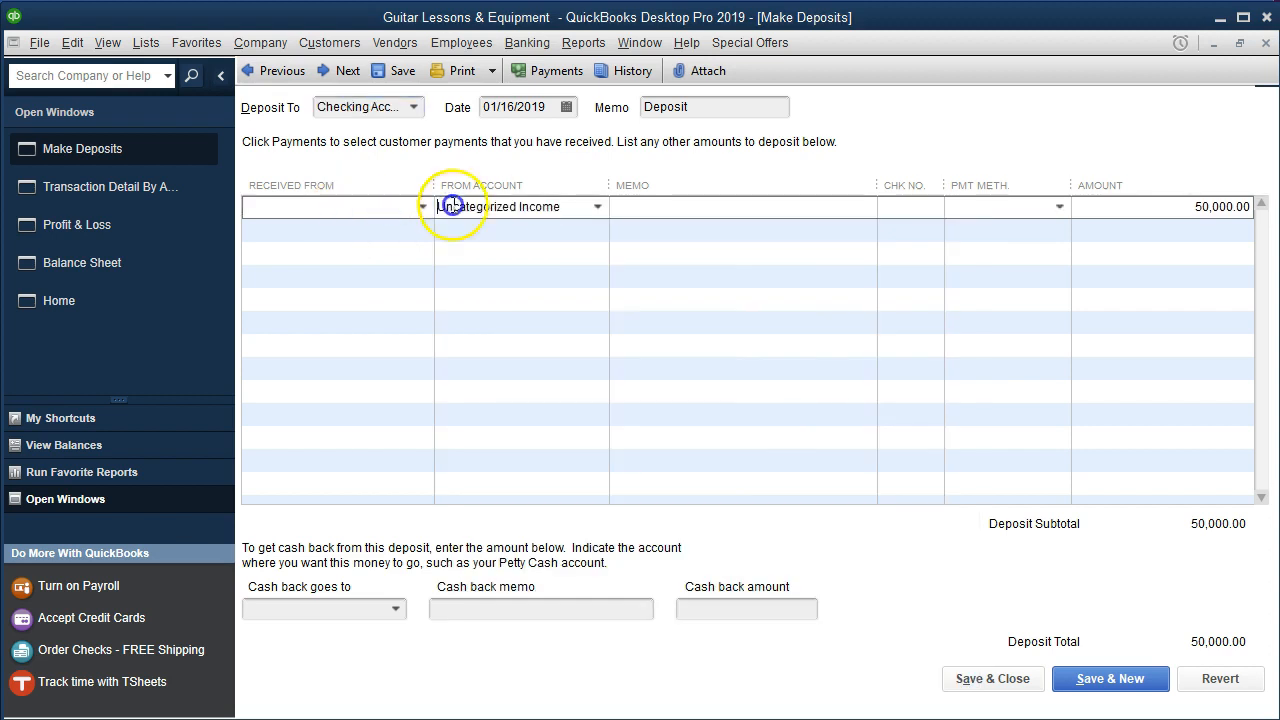
left_click(598, 207)
scroll(580, 260, "up", 2)
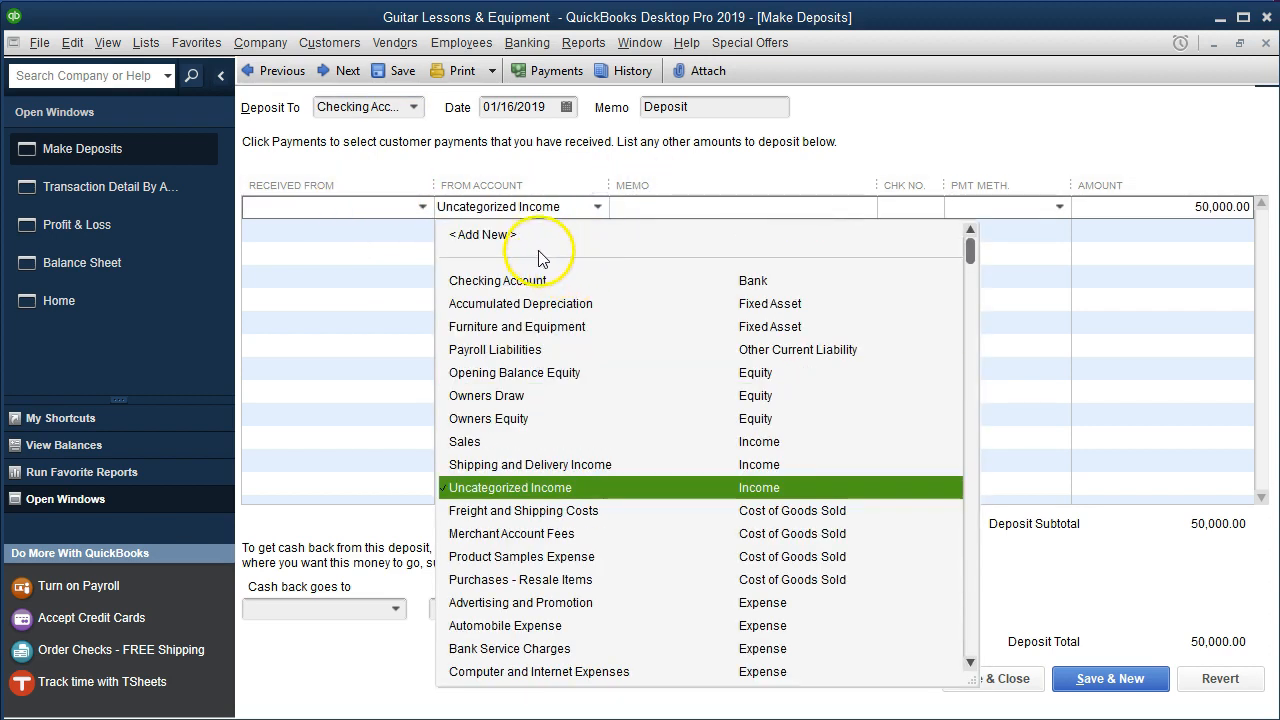
left_click_drag(561, 209, 436, 198)
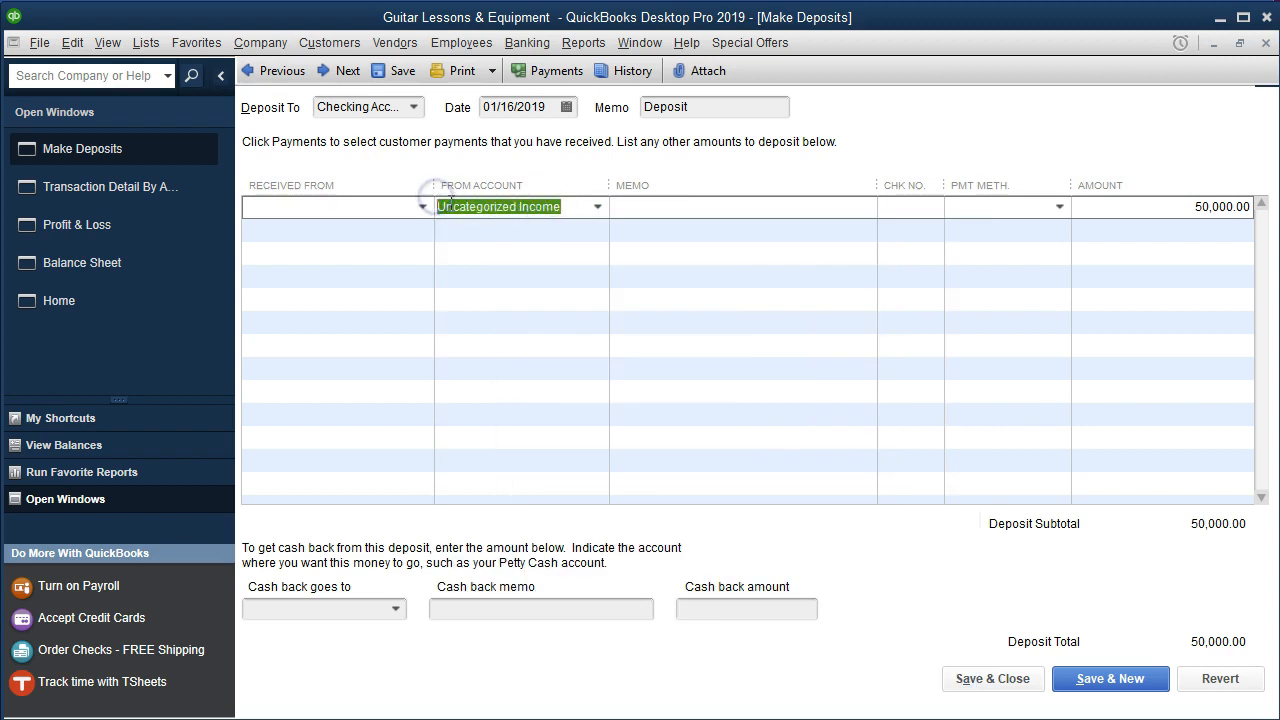
key("BackSpace")
type("Loan P")
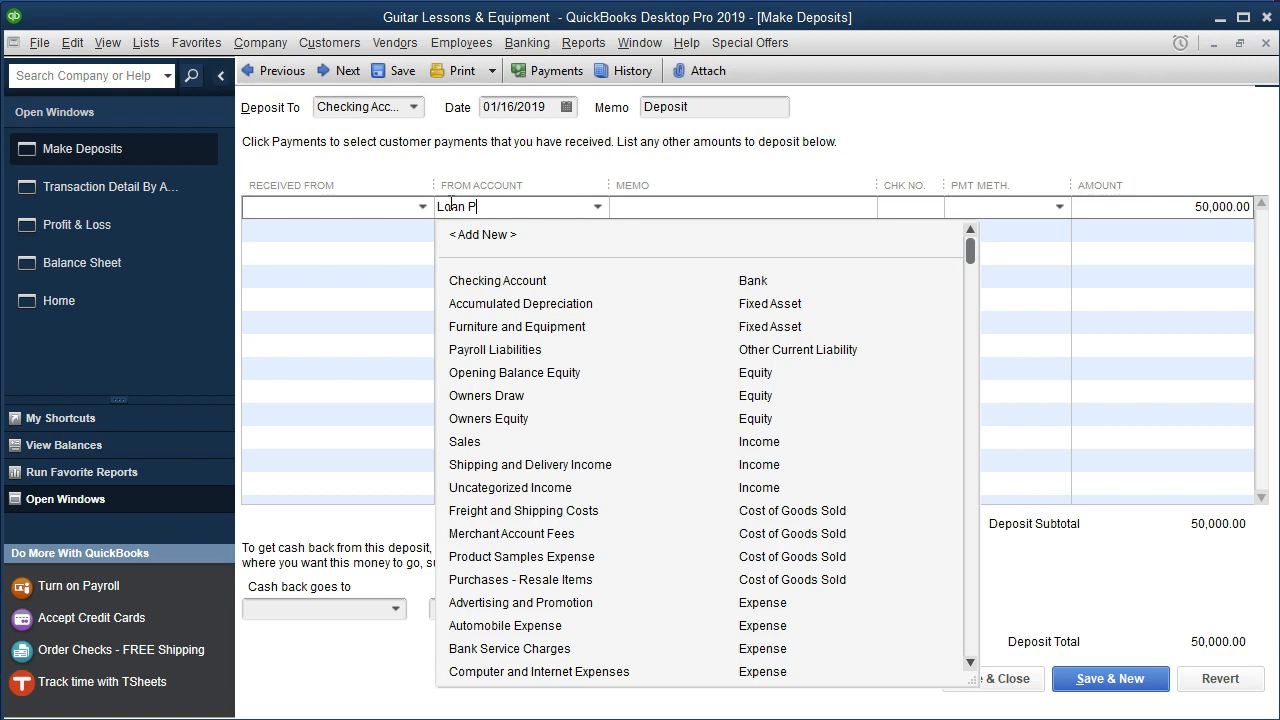
type("ayable")
key("Tab")
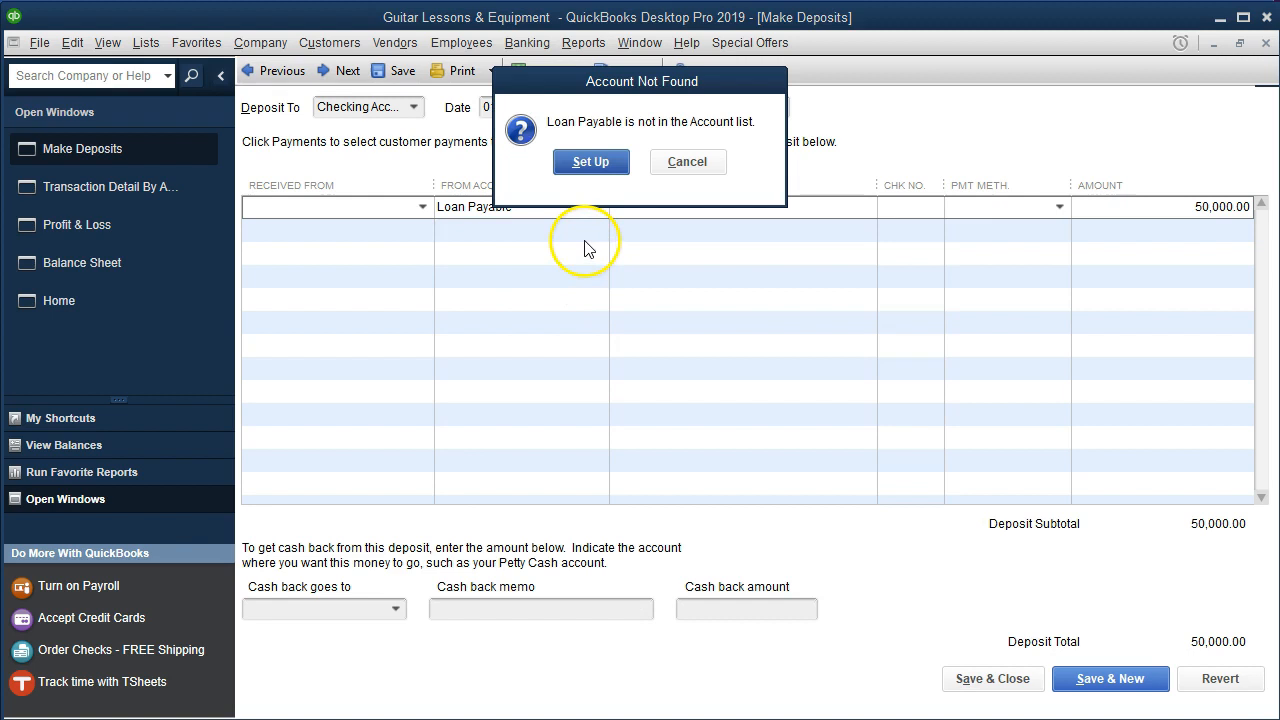
Step: Set up Loan Payable as an Other Current Liability account and save it
left_click(589, 162)
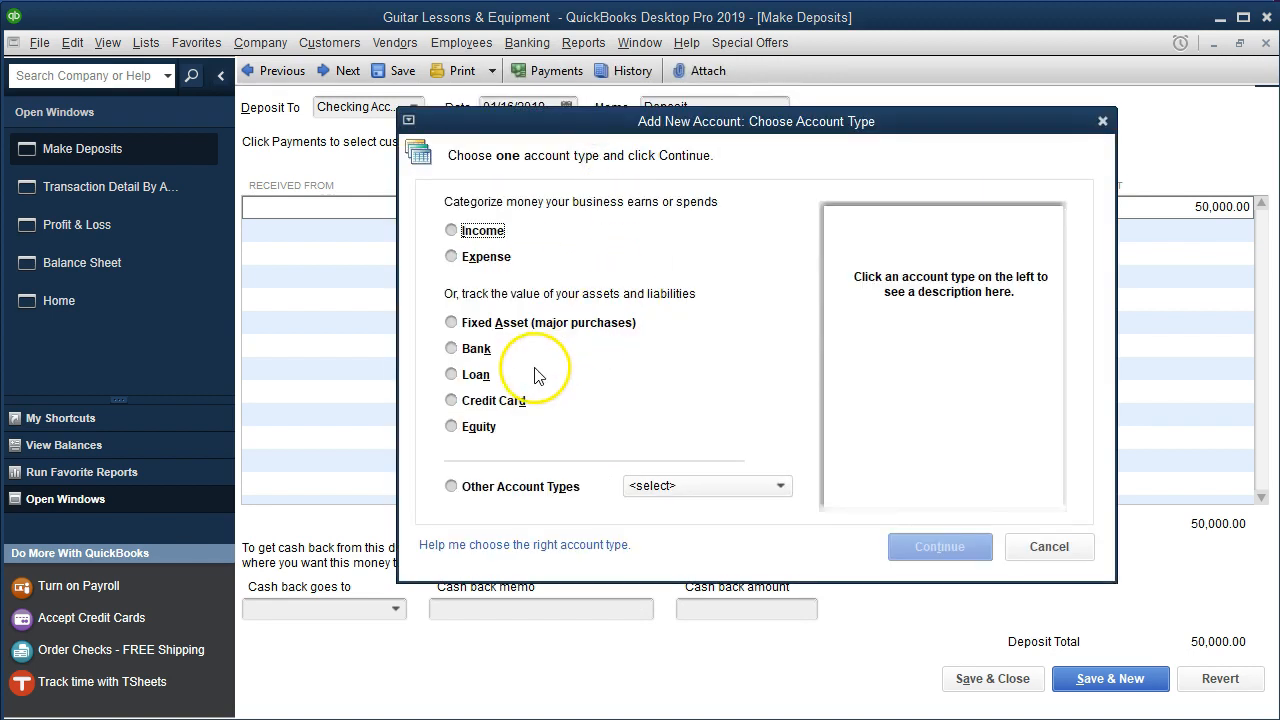
left_click(779, 485)
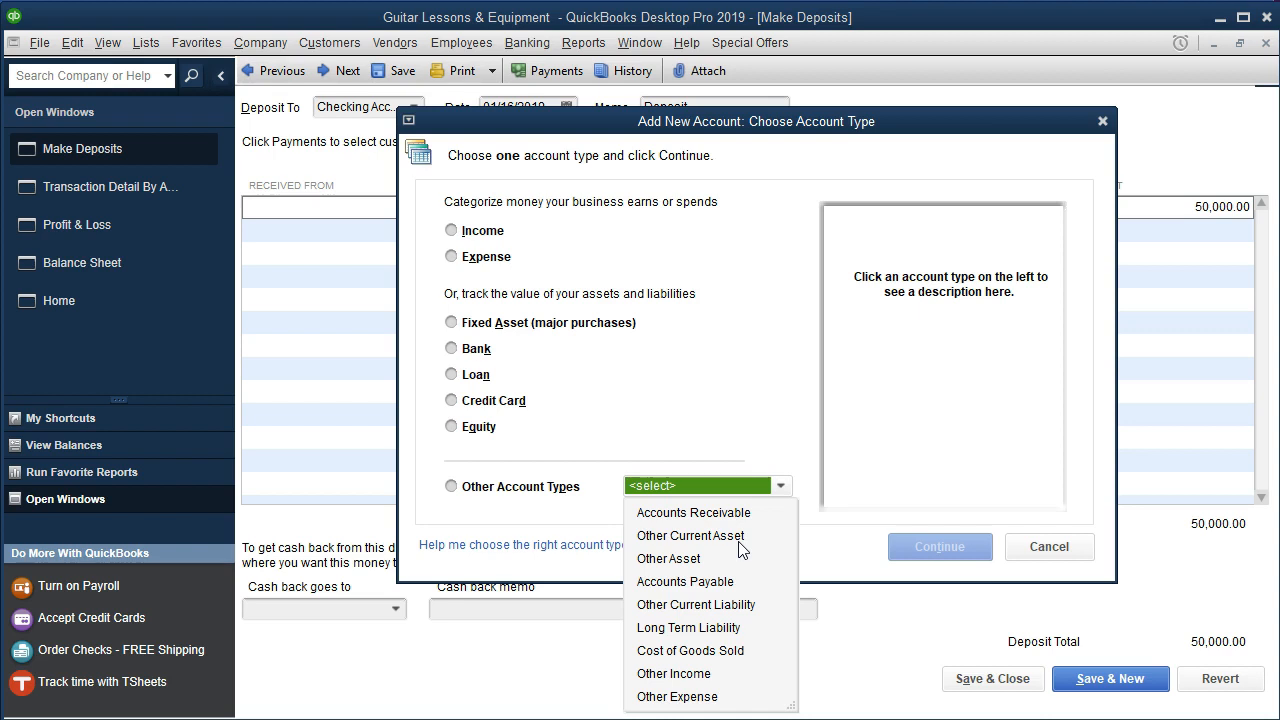
left_click(735, 604)
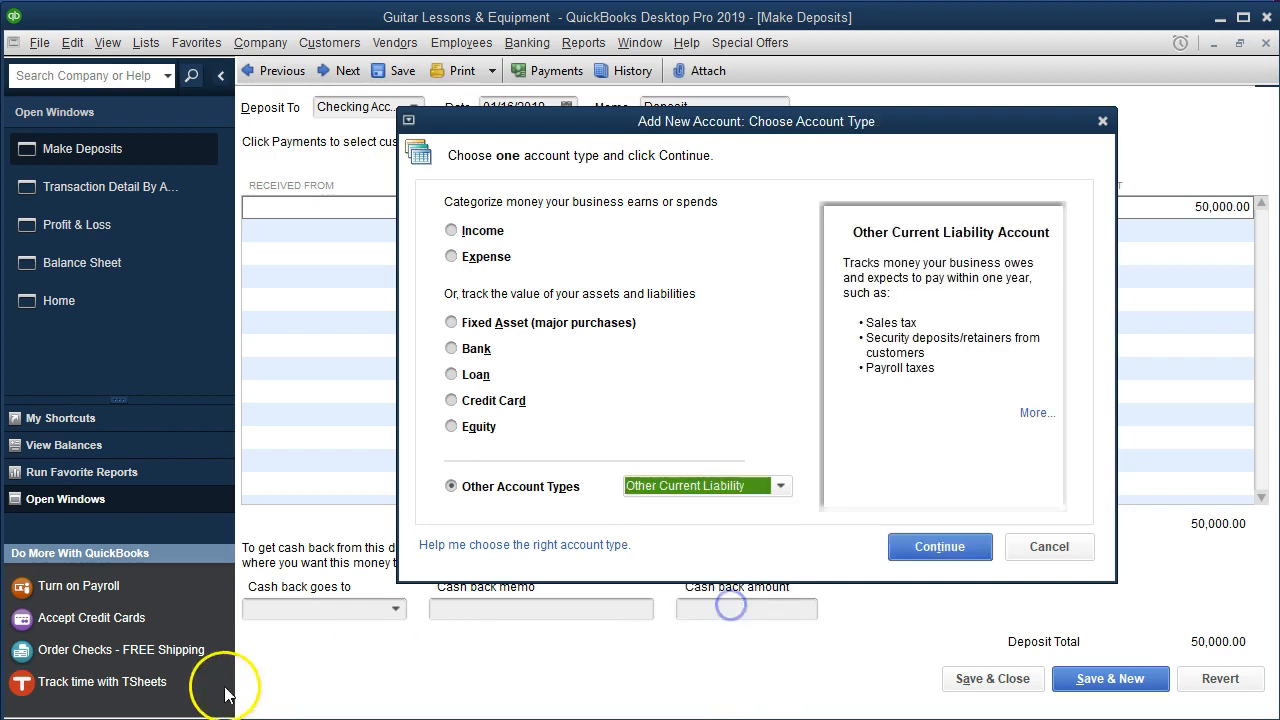
left_click(906, 553)
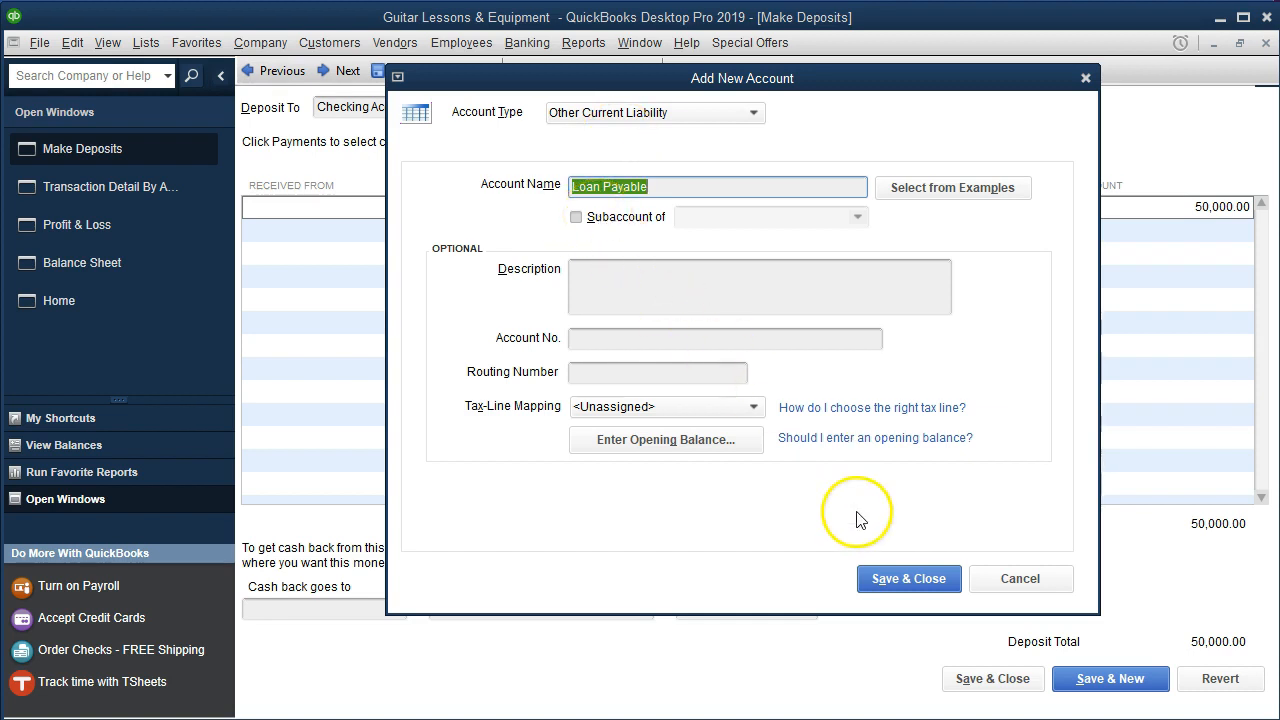
left_click(887, 580)
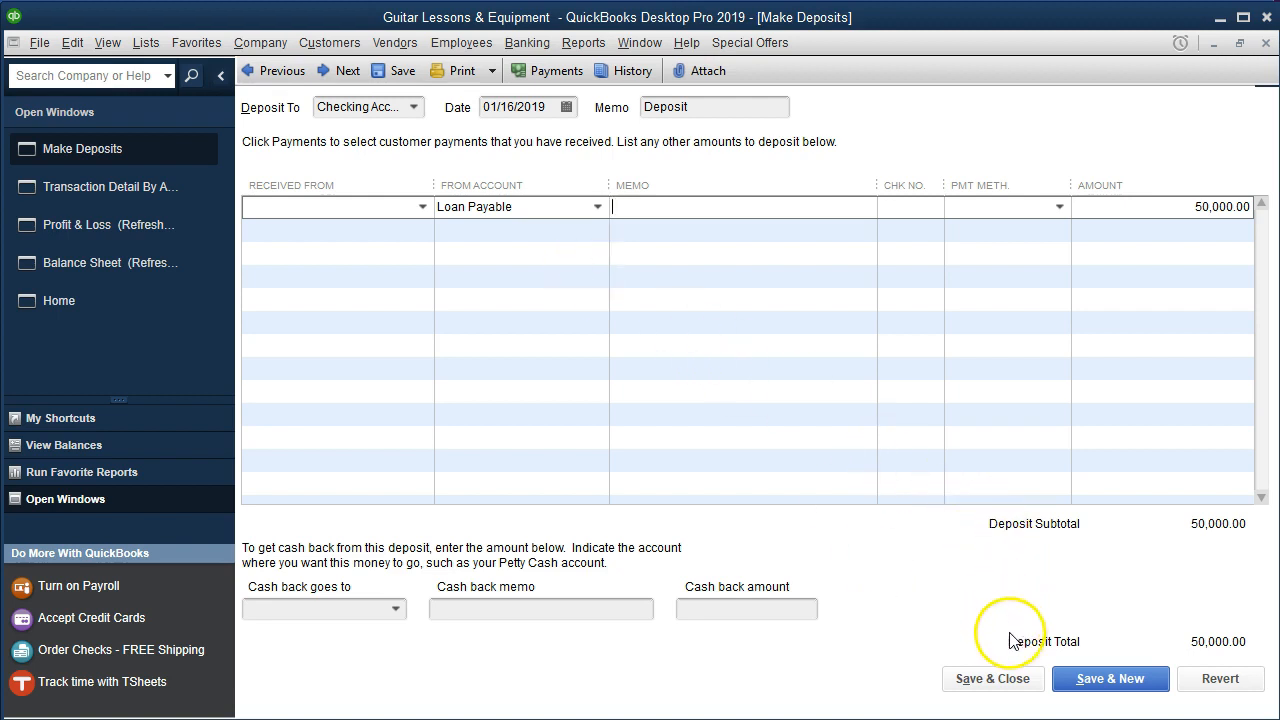
Step: Save and close the deposit, recording its changes, and refresh the Uncategorized Income detail report
left_click(1006, 682)
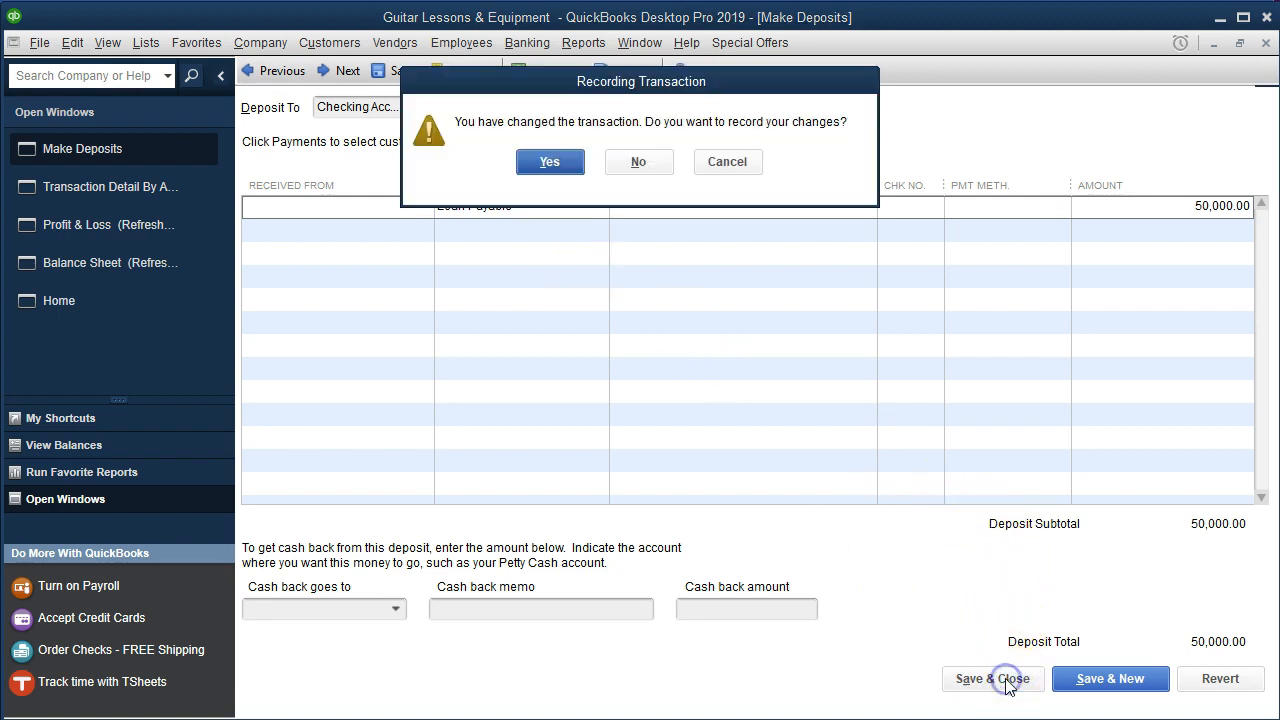
left_click(575, 176)
left_click(416, 268)
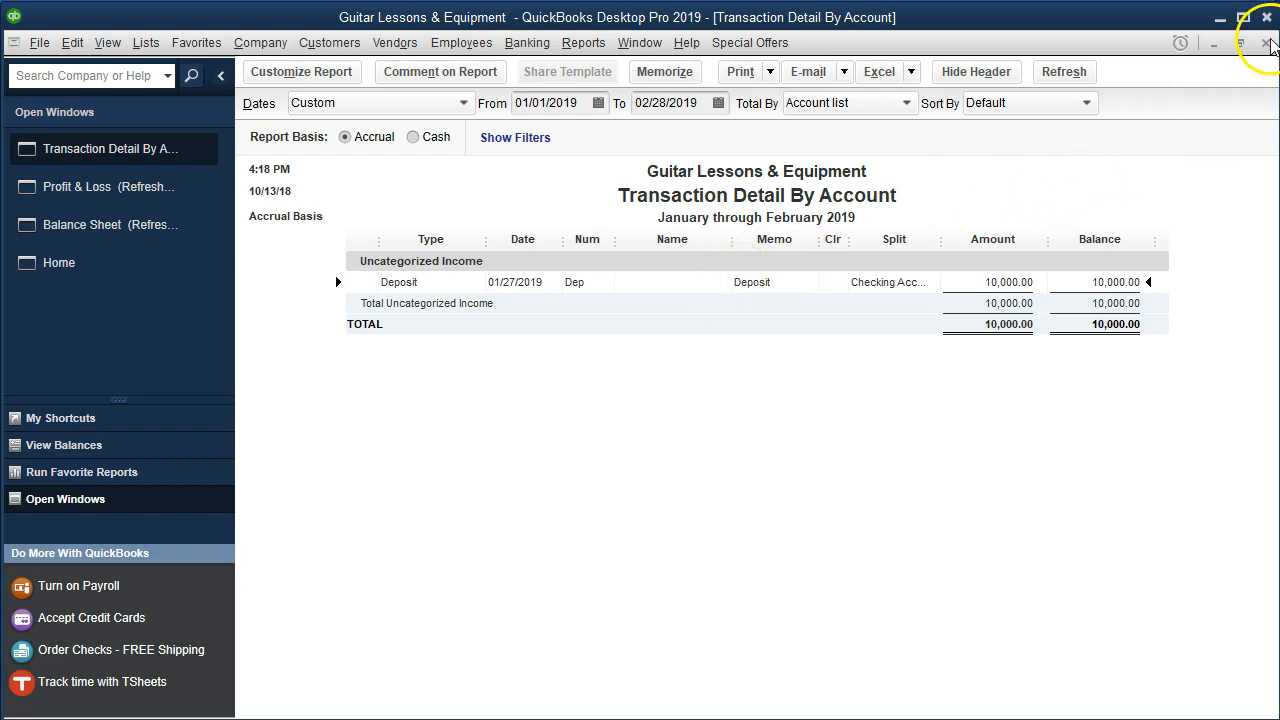
Step: Close the Uncategorized Income detail report and refresh the Profit & Loss and the Balance Sheet
left_click(1266, 43)
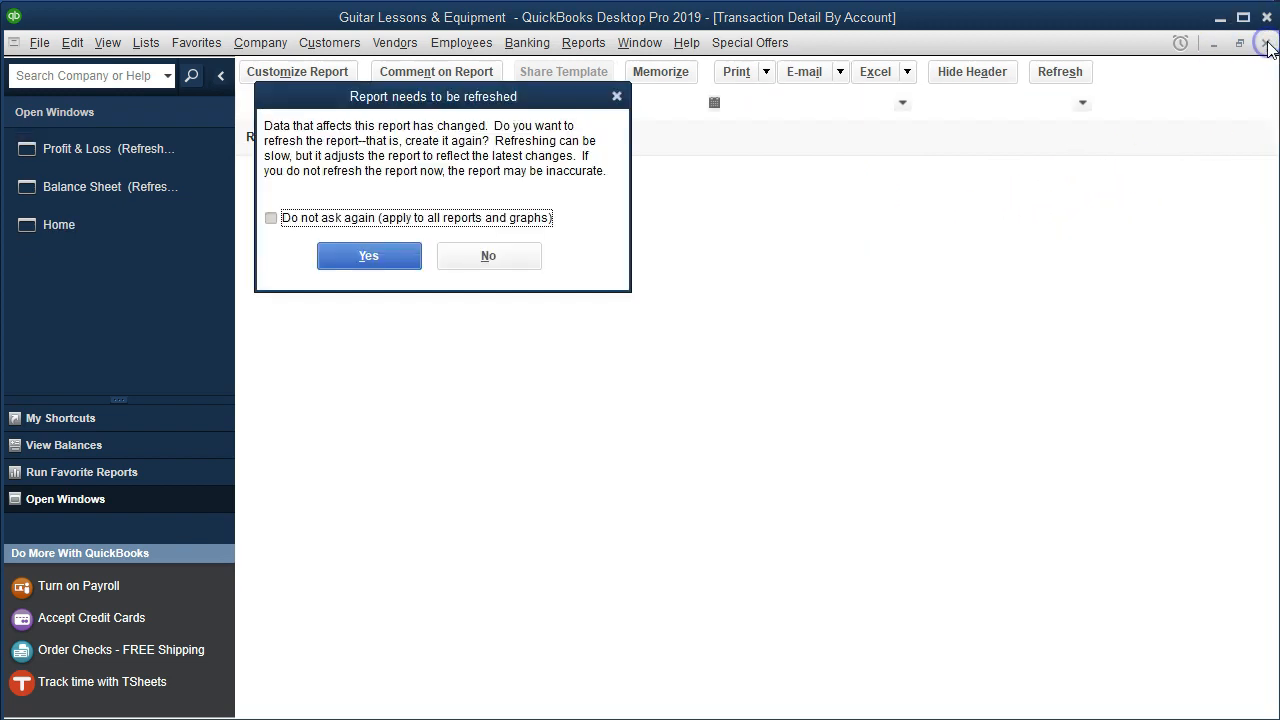
left_click(409, 255)
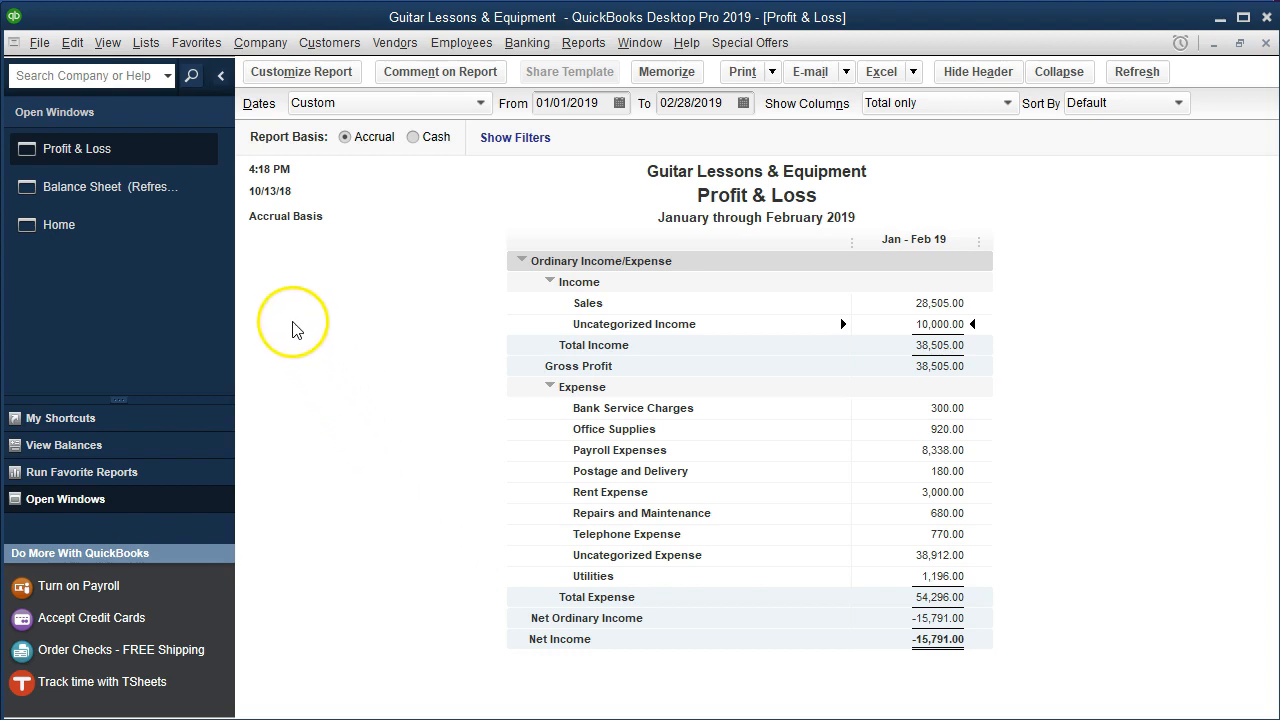
left_click(146, 204)
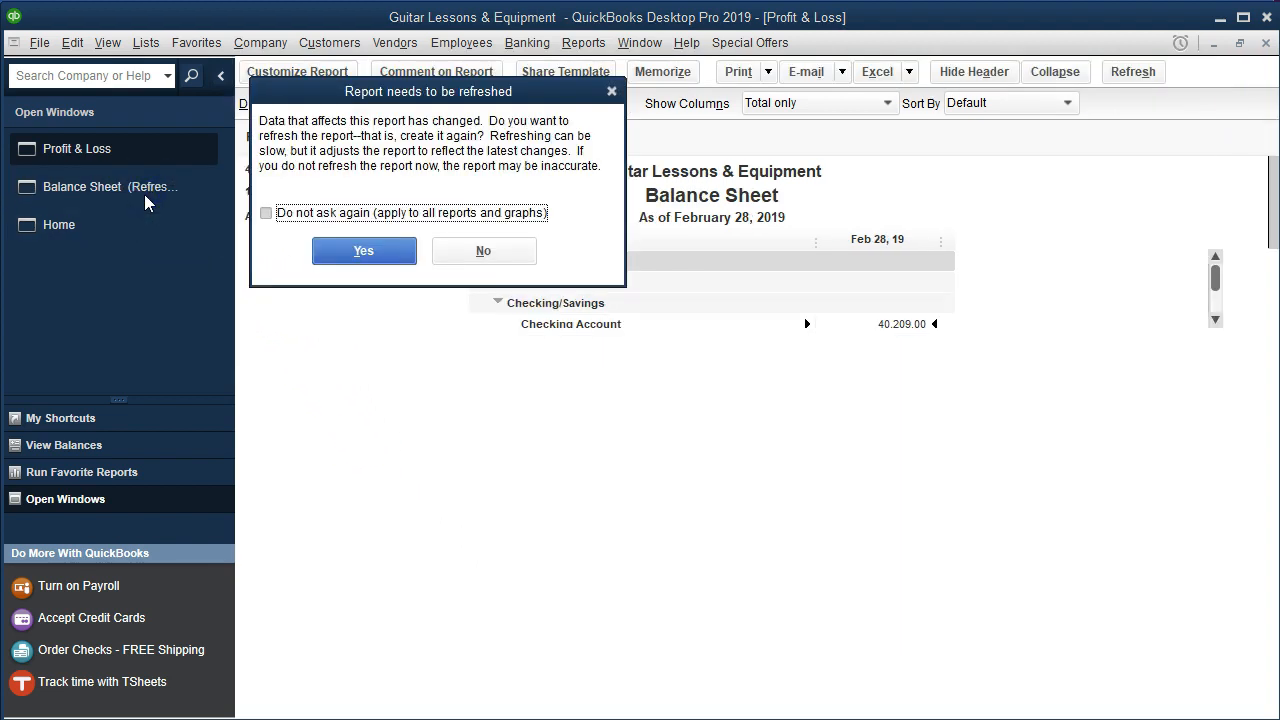
left_click(331, 251)
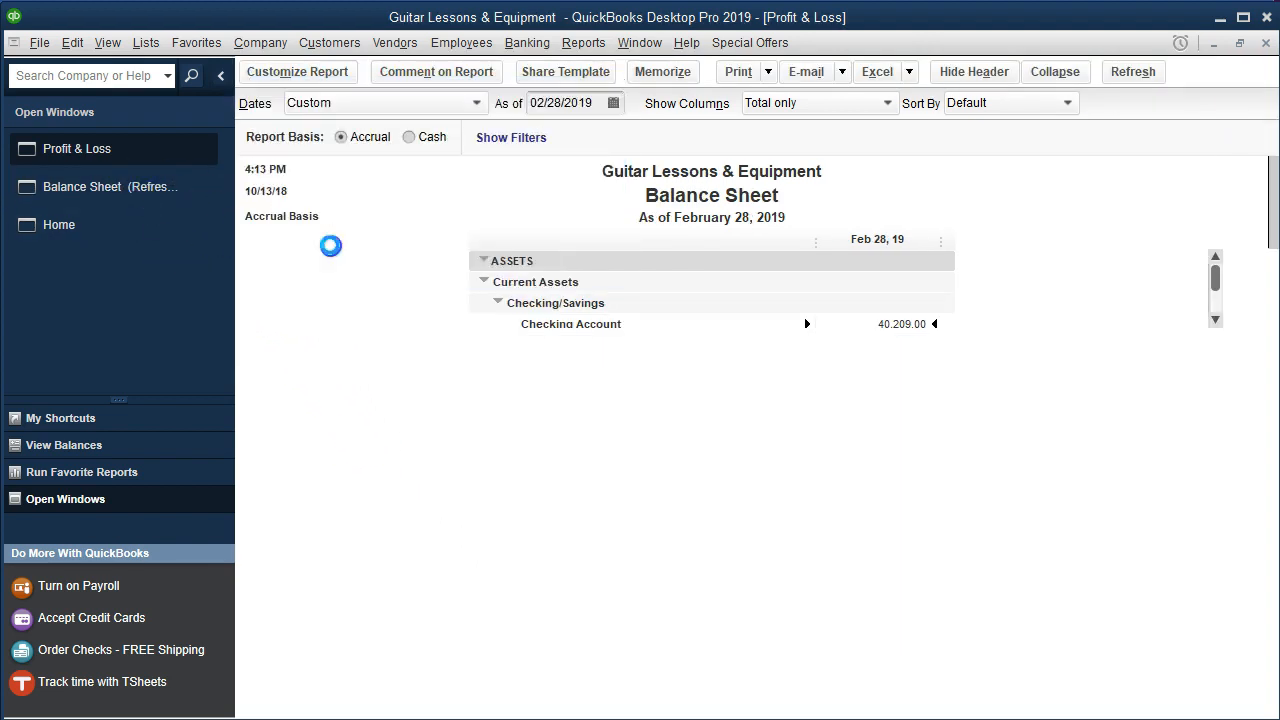
Step: Inspect the transaction detail behind Loan Payable on the Balance Sheet, and return to the Balance Sheet
scroll(578, 347, "down", 1)
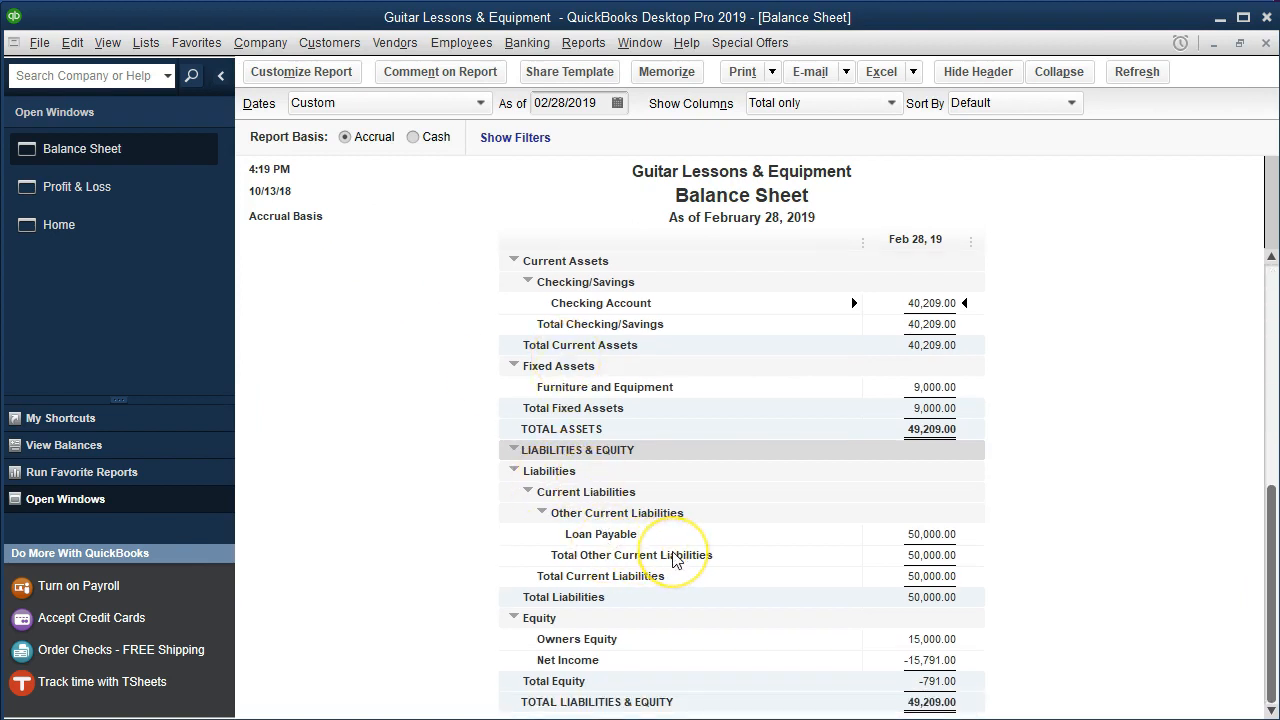
double_click(934, 537)
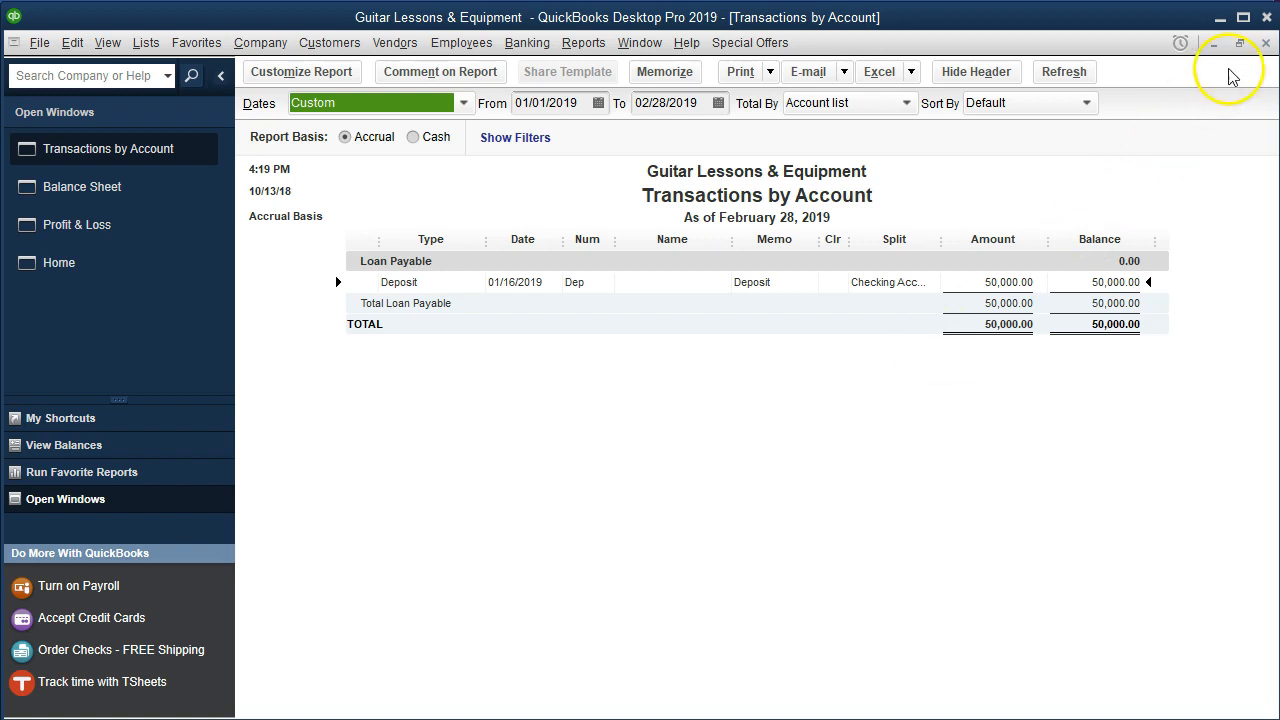
left_click(1266, 43)
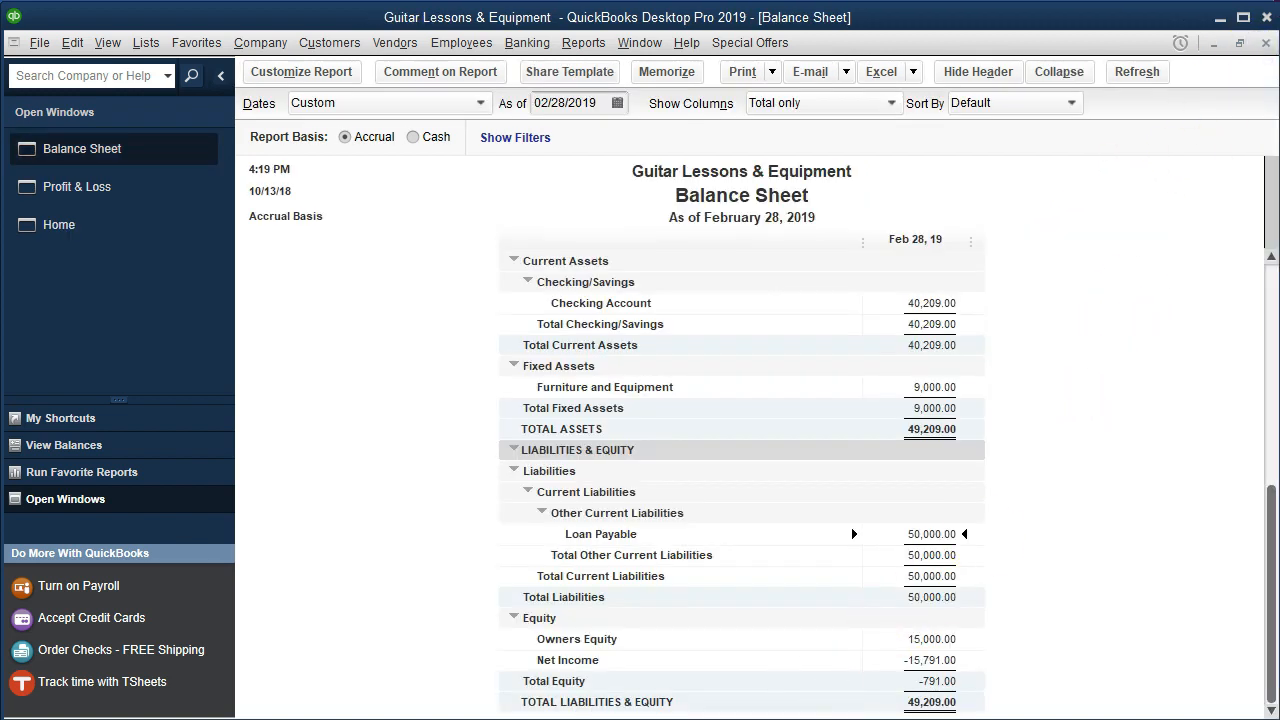
Step: Read the check 1007 item in the Open Items Feb. 2019 Word document, and switch back to QuickBooks
mouse_move(565, 719)
left_click(666, 700)
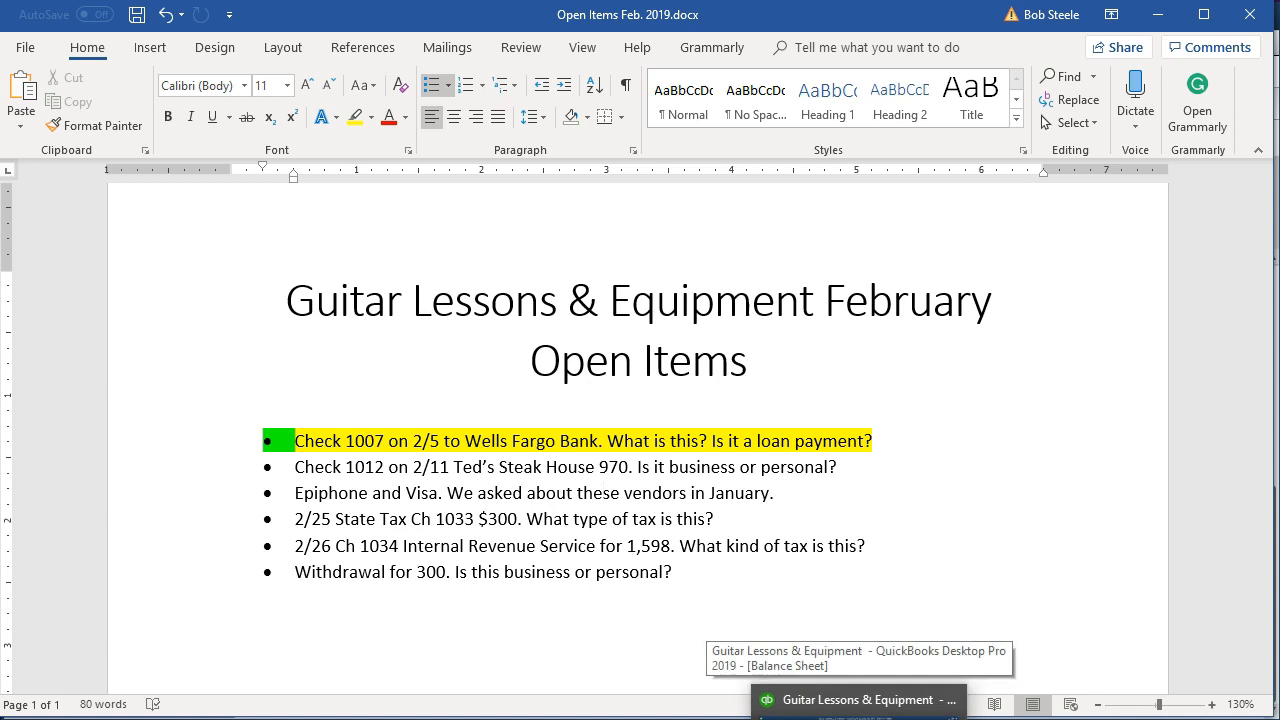
left_click(858, 700)
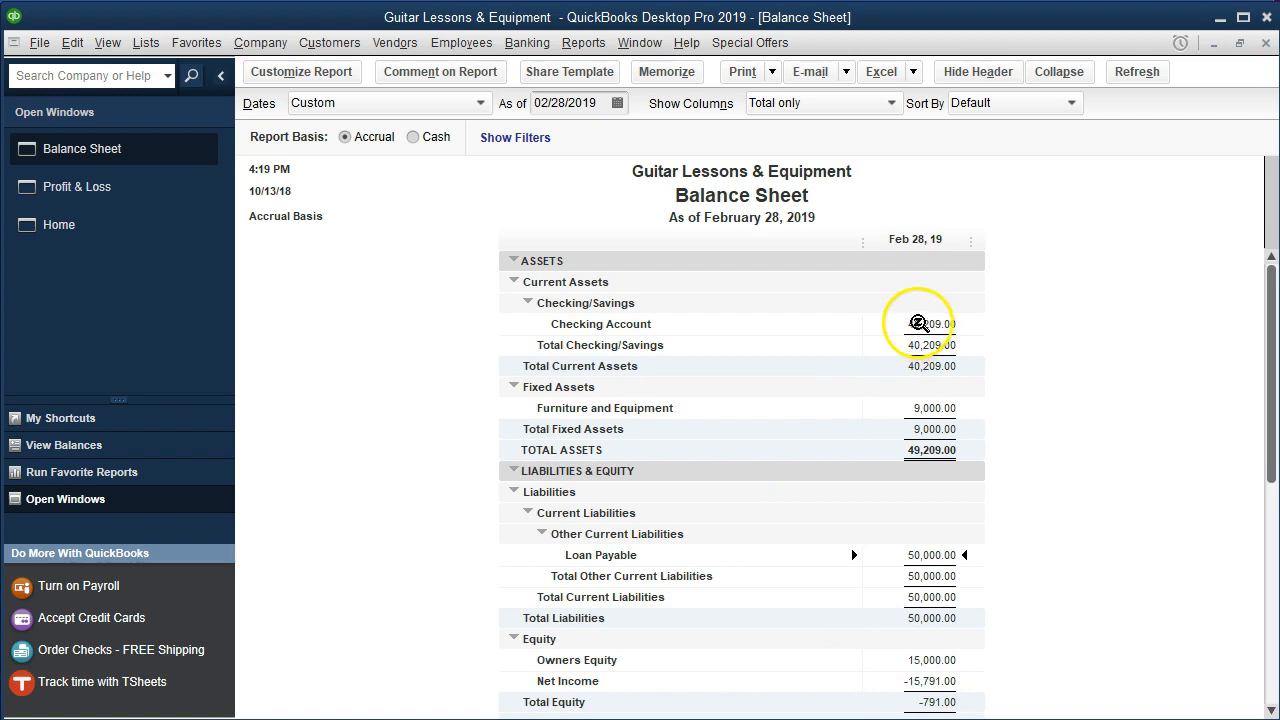
Step: Locate check 1007 of 02/05/2019 to Wells Fargo Bank in the Balance Sheet's Checking Account detail, and close the detail report
left_click(900, 325)
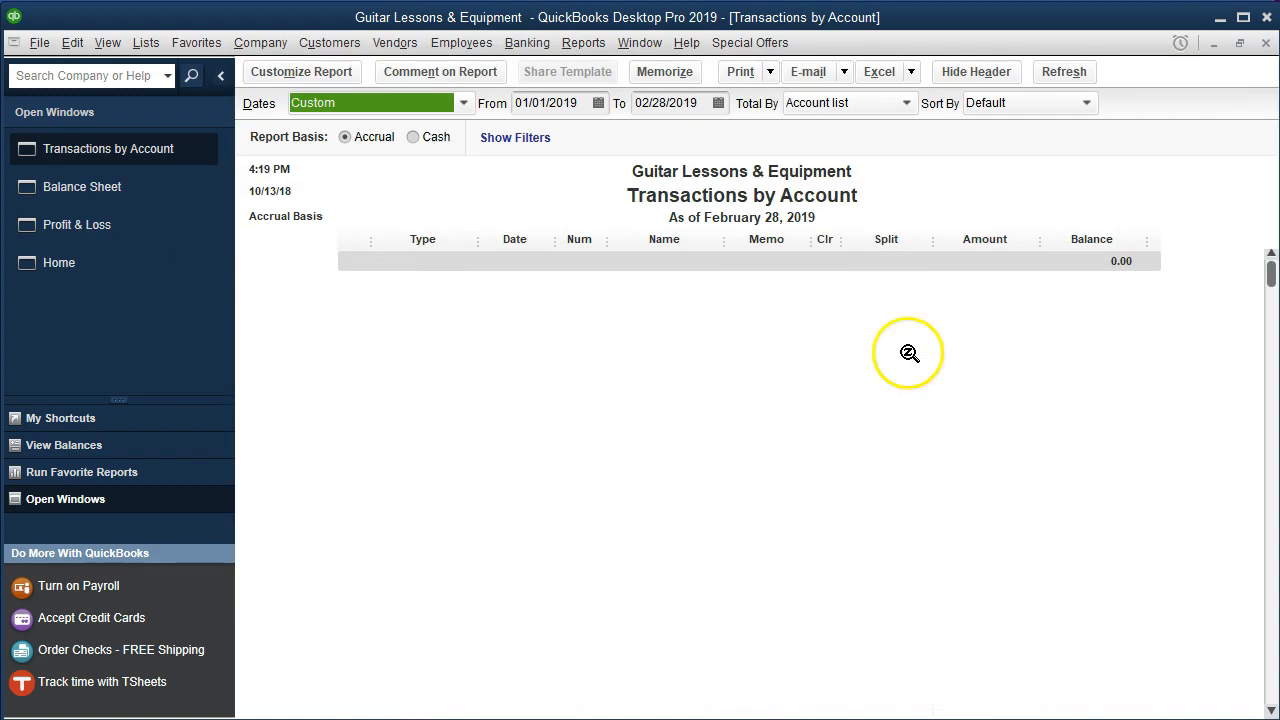
scroll(849, 547, "down", 3)
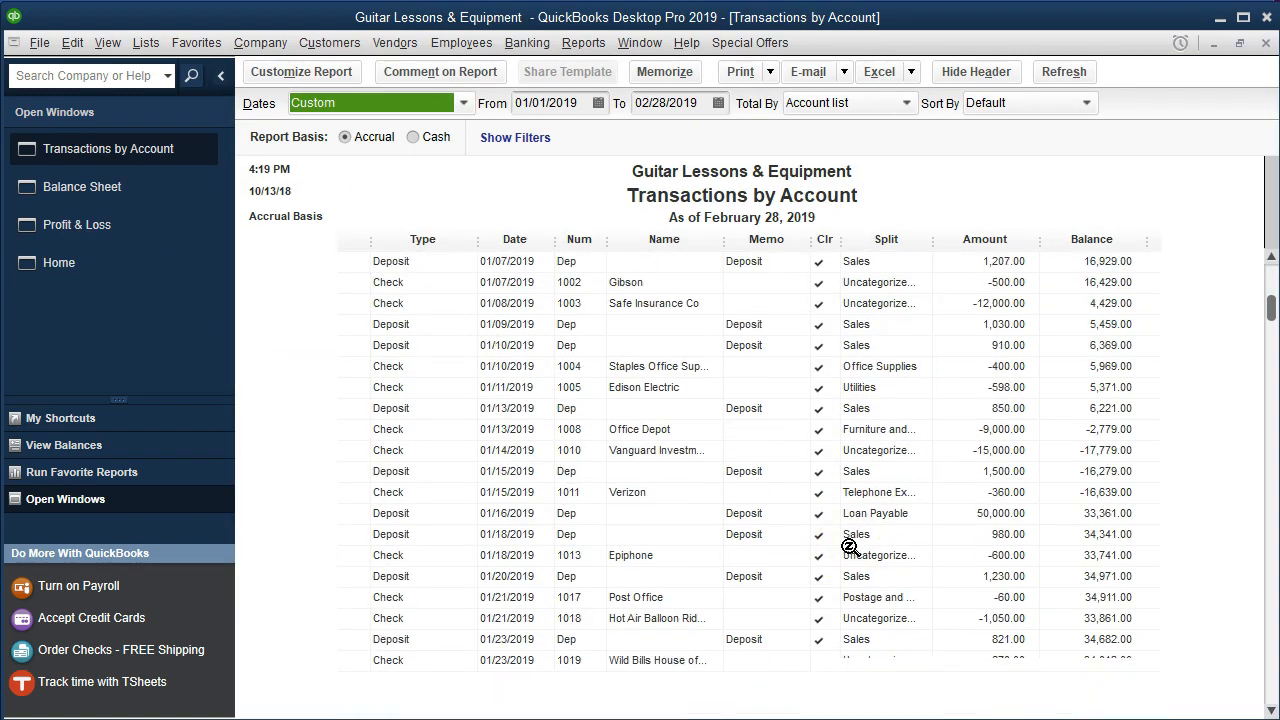
scroll(849, 547, "down", 4)
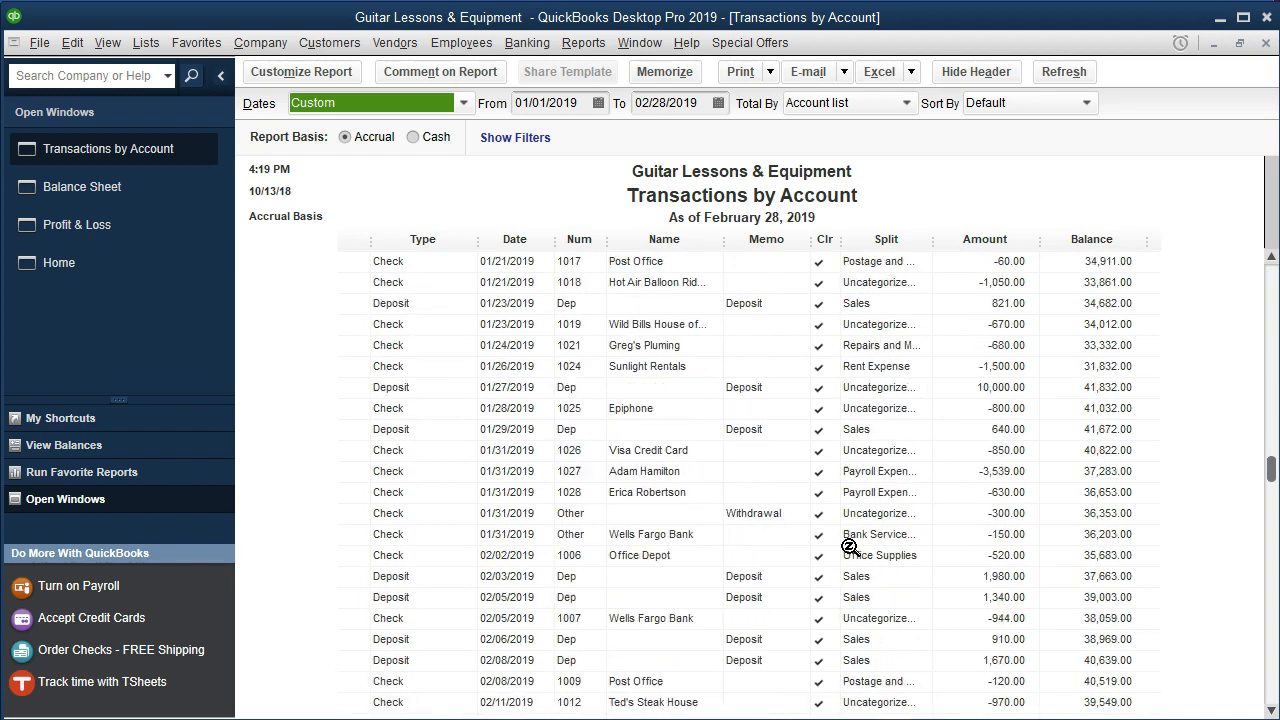
scroll(846, 589, "down", 1)
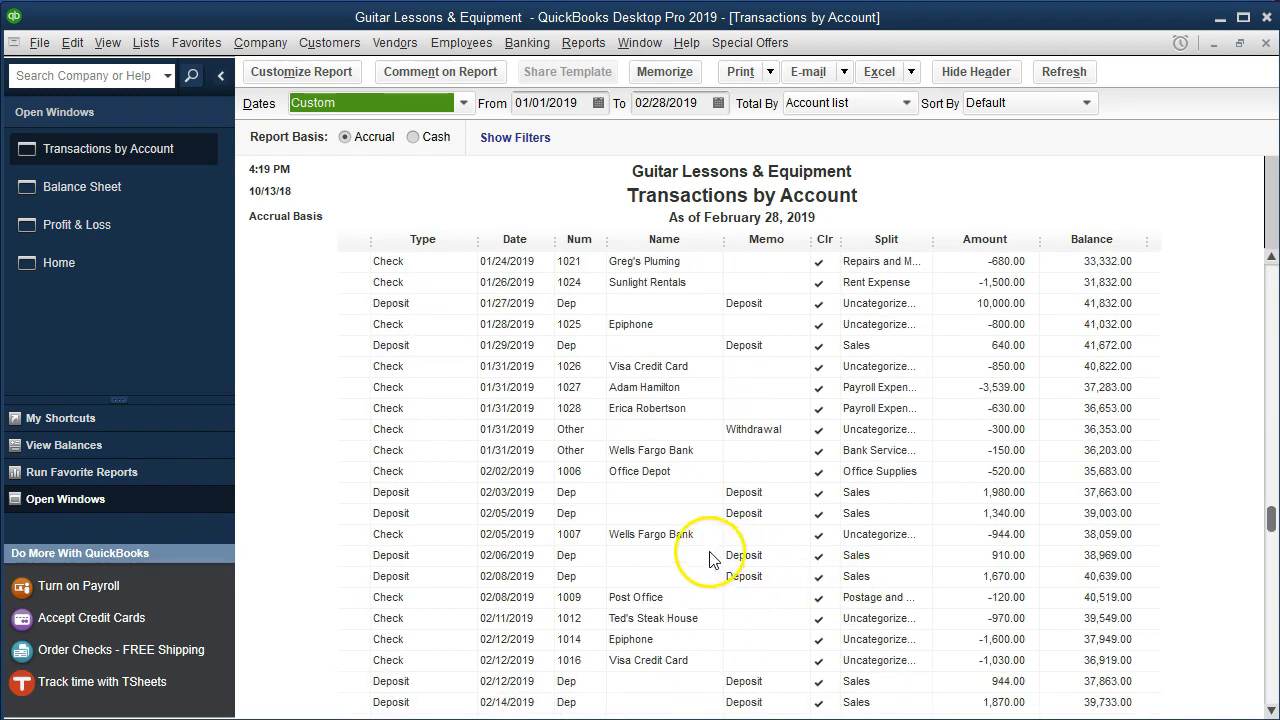
left_click(680, 535)
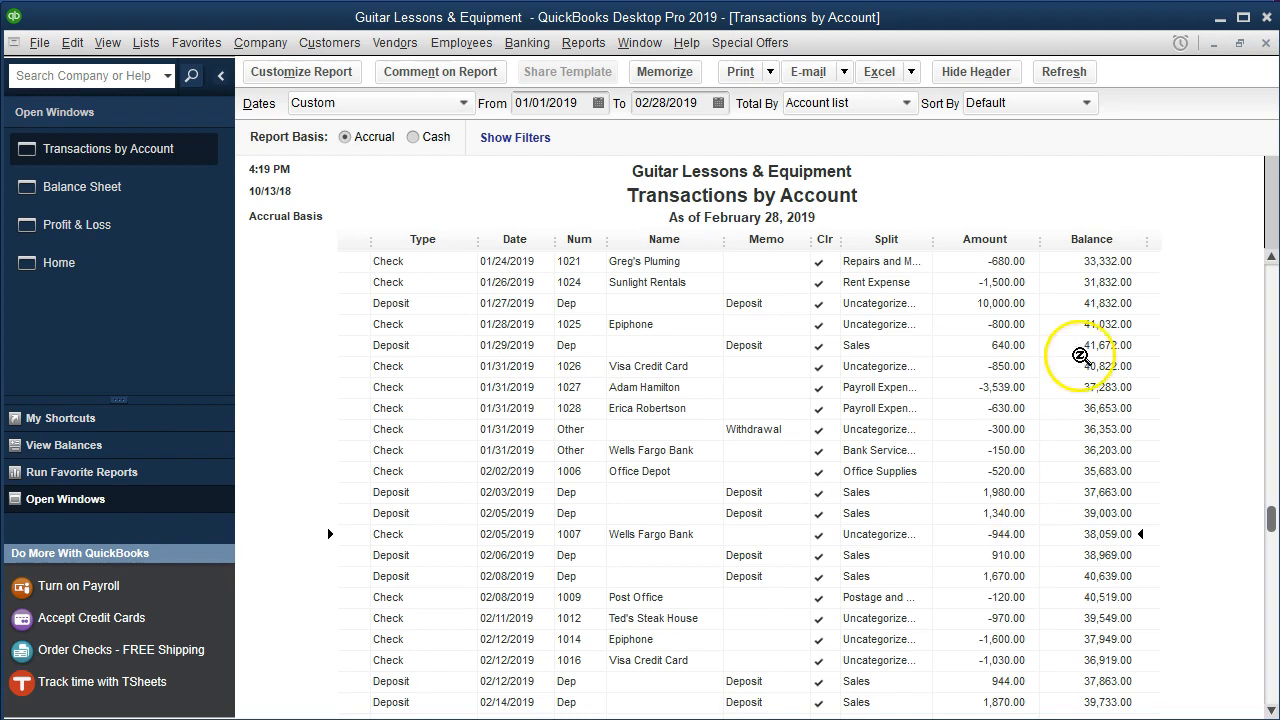
left_click(1266, 43)
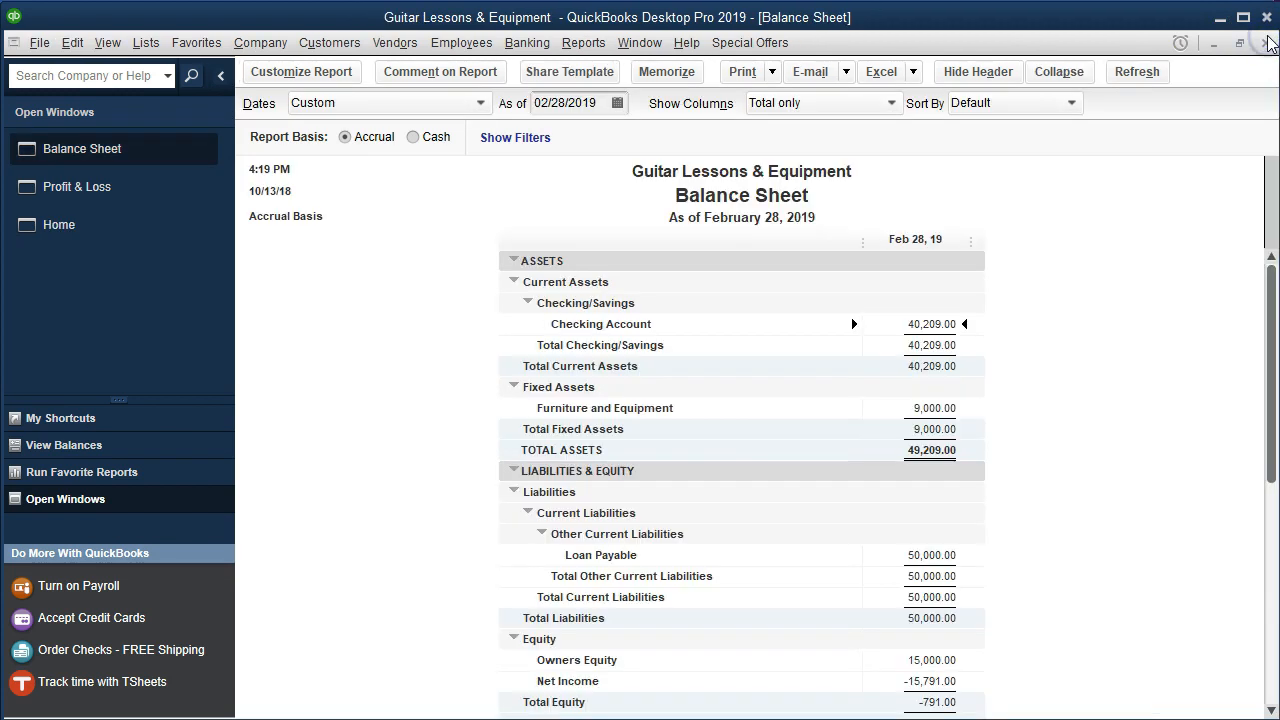
Step: Drill down from Uncategorized Expense on the Profit & Loss and select check 1007 to Wells Fargo Bank
left_click(149, 188)
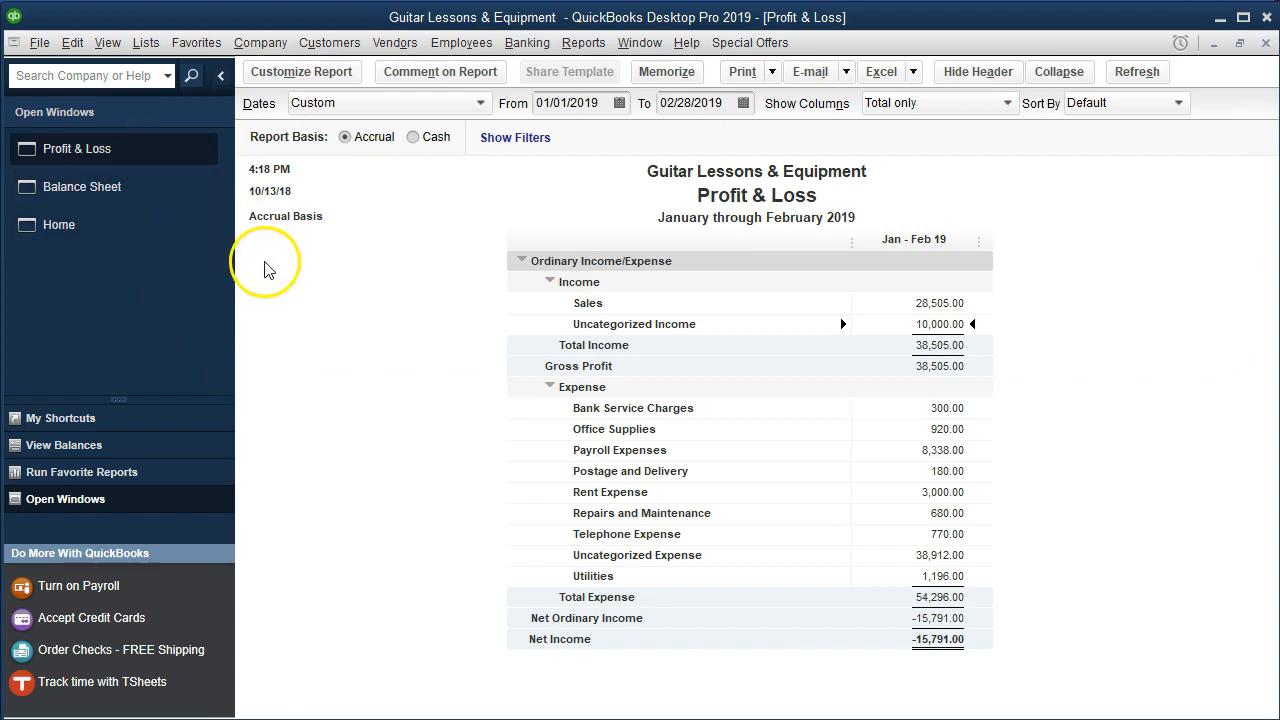
left_click(898, 556)
left_click(843, 615)
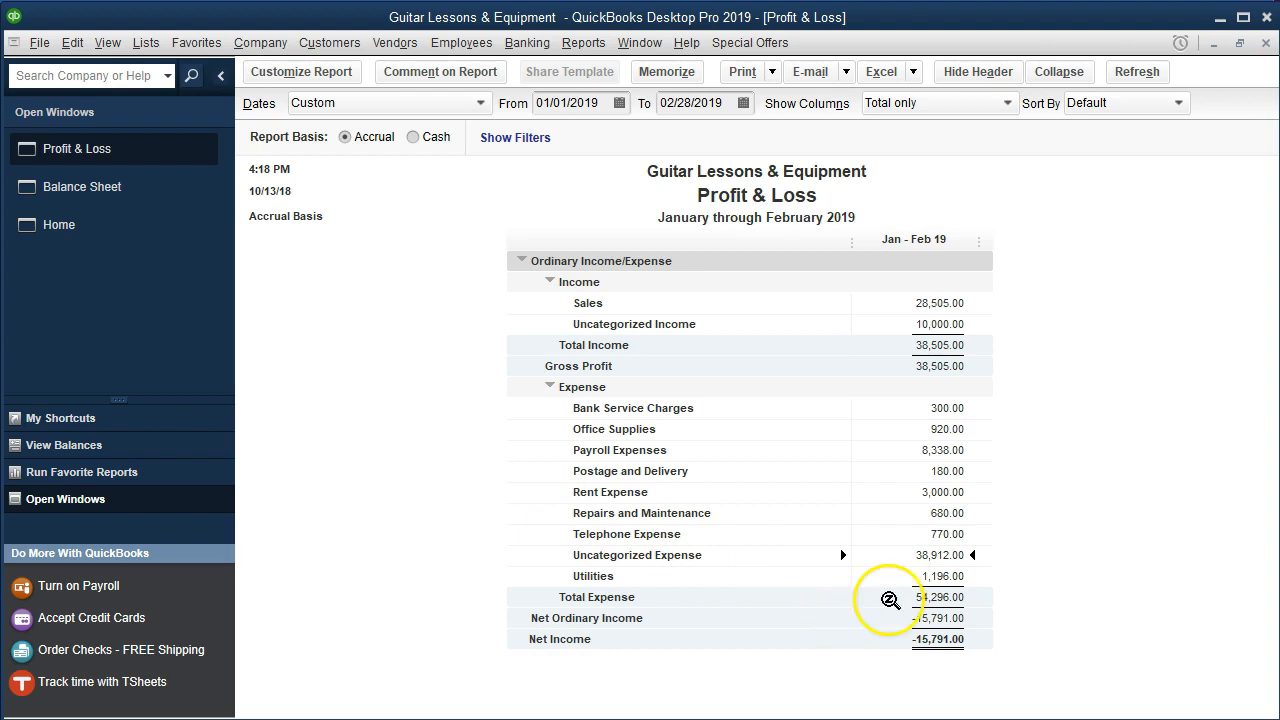
double_click(897, 555)
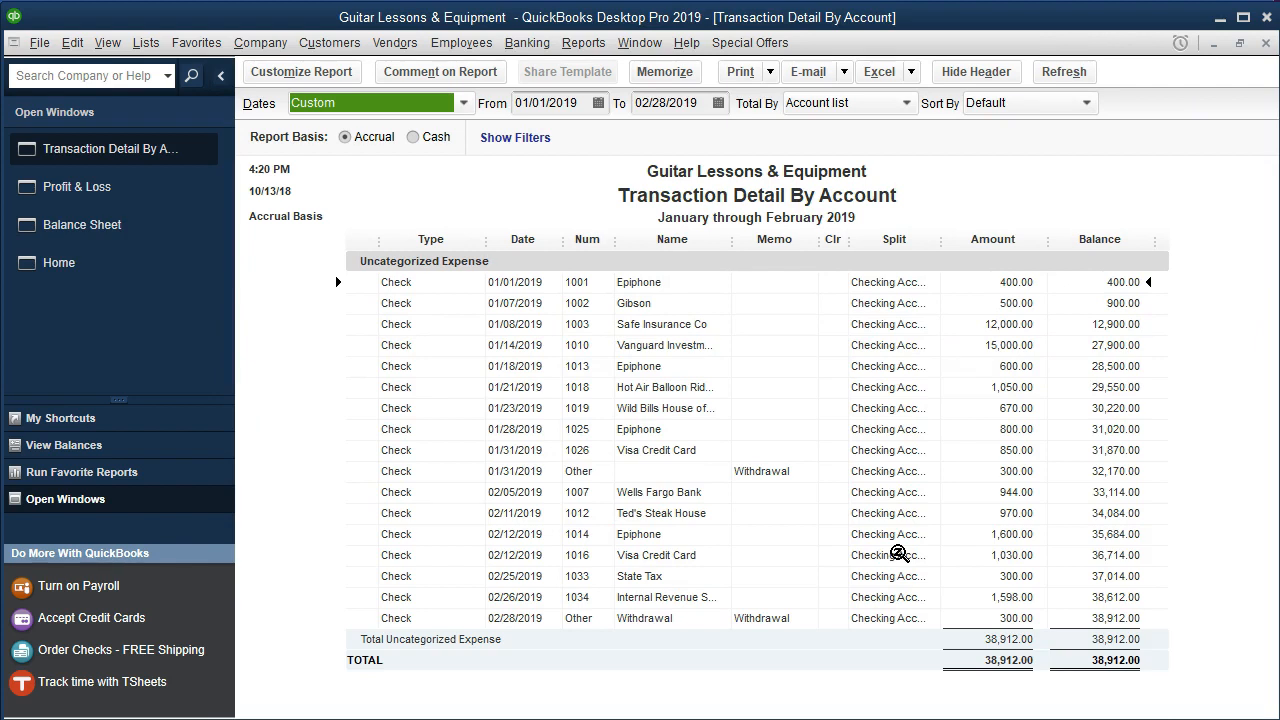
left_click(573, 491)
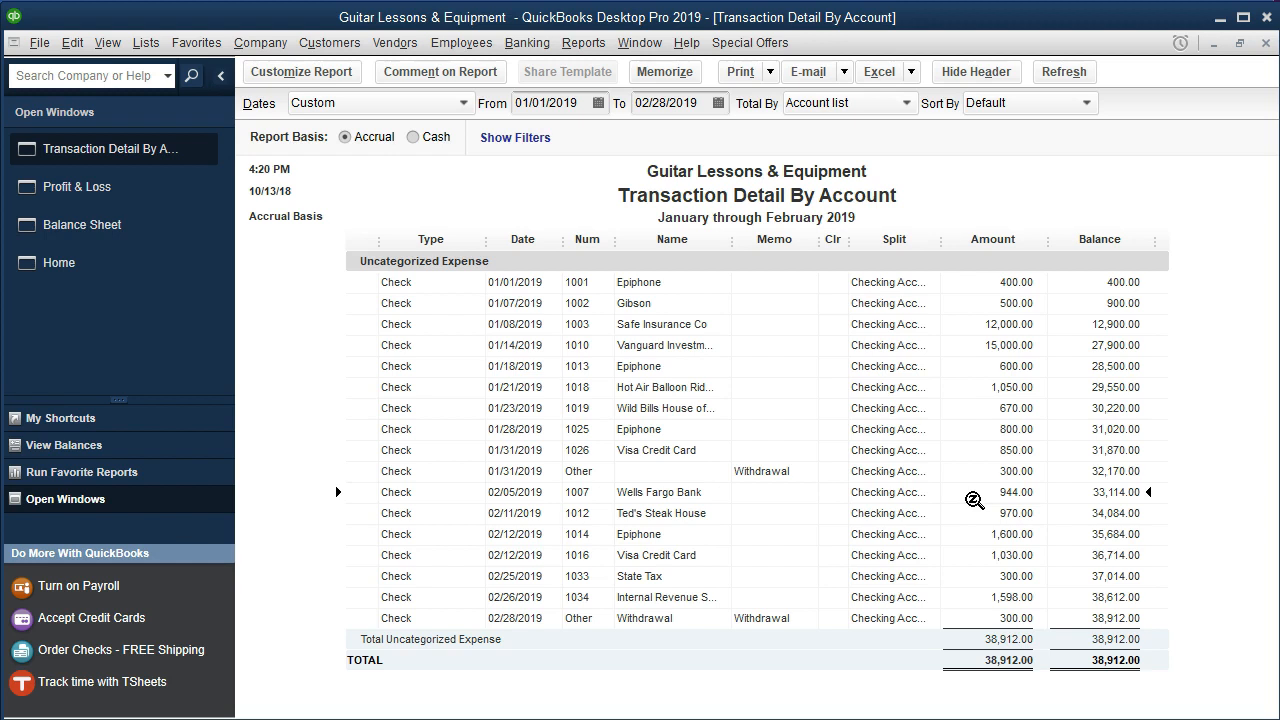
Step: Reassign check 1007 to Wells Fargo Bank from Uncategorized Expense to the Loan Payable account, and save the changed transaction
double_click(972, 496)
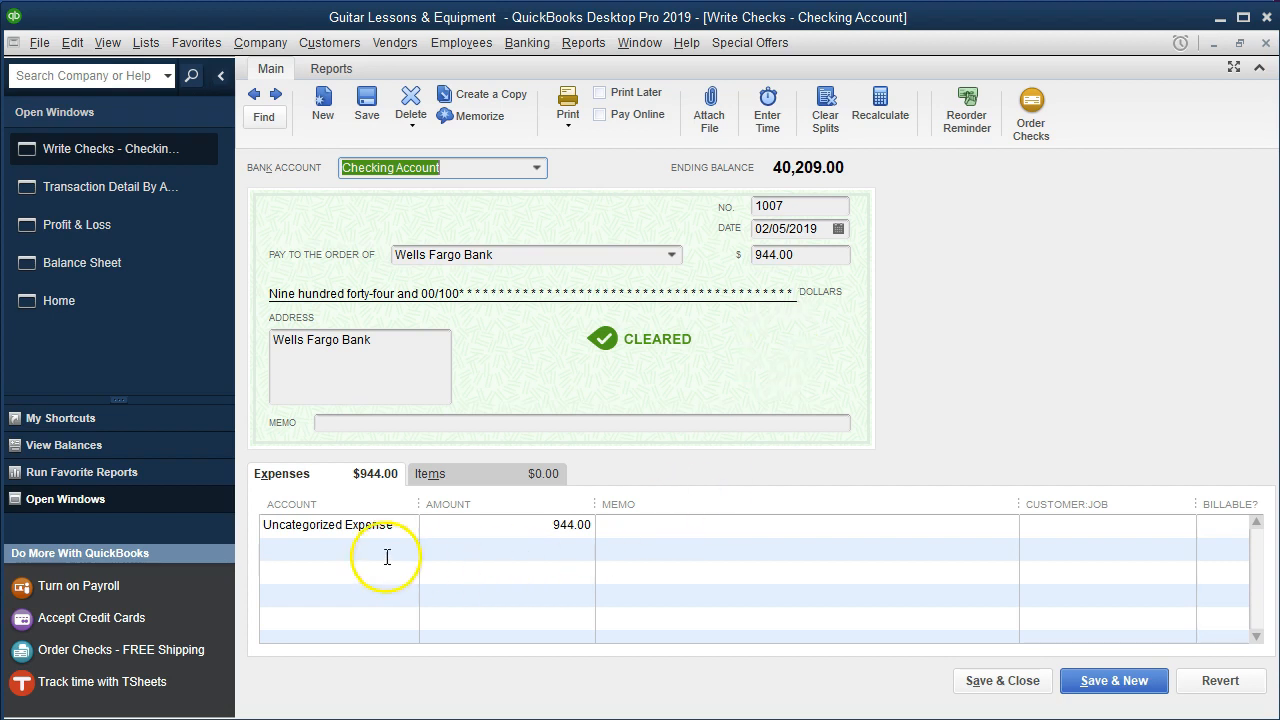
left_click(265, 525)
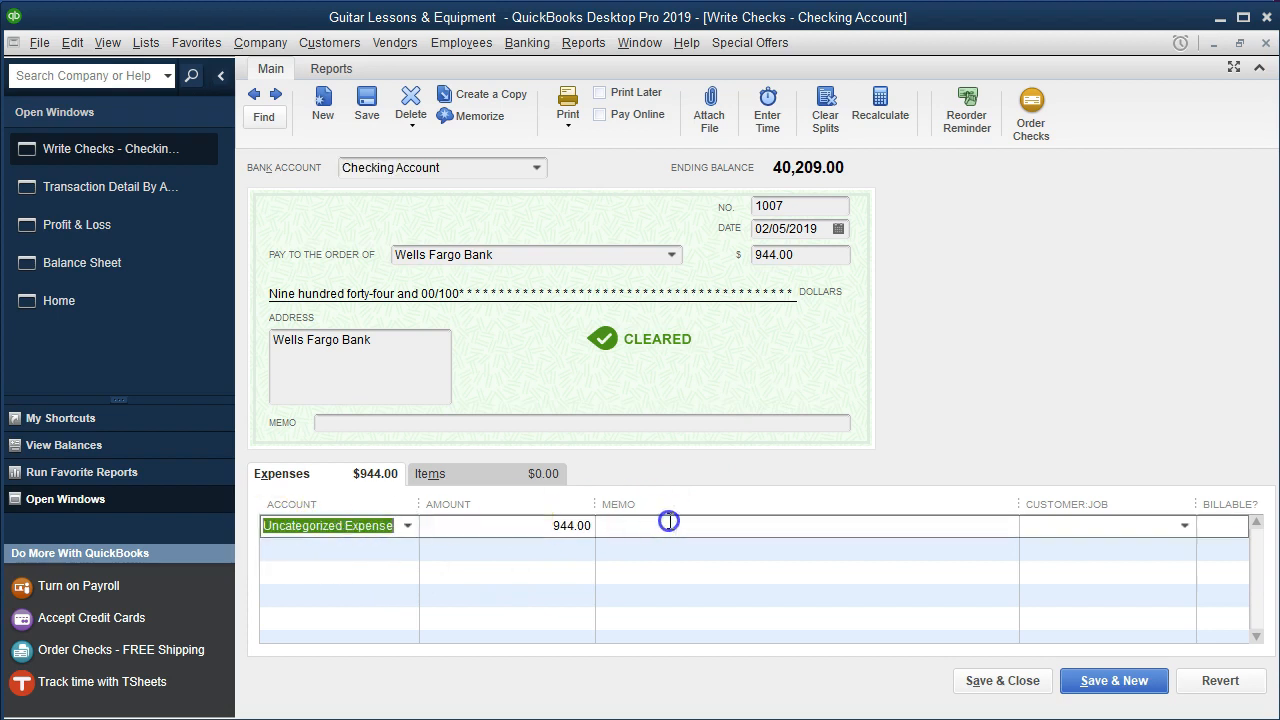
left_click(408, 526)
scroll(458, 270, "up", 5)
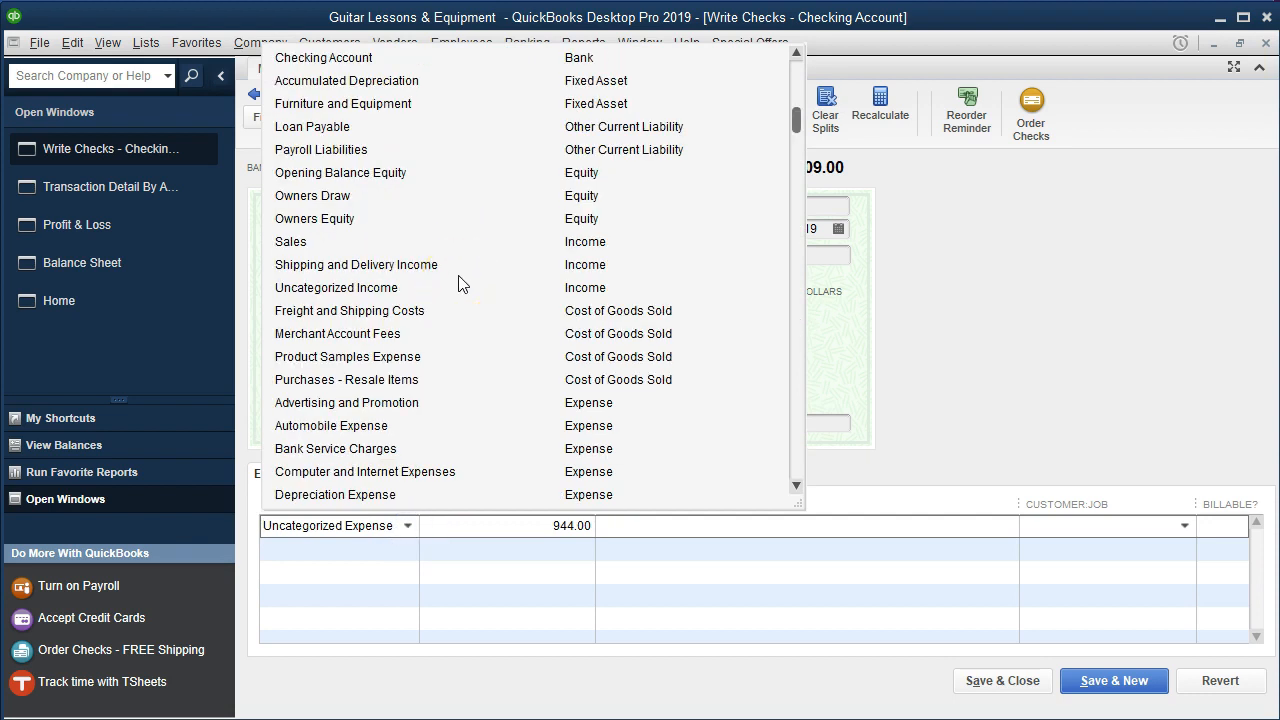
left_click(352, 127)
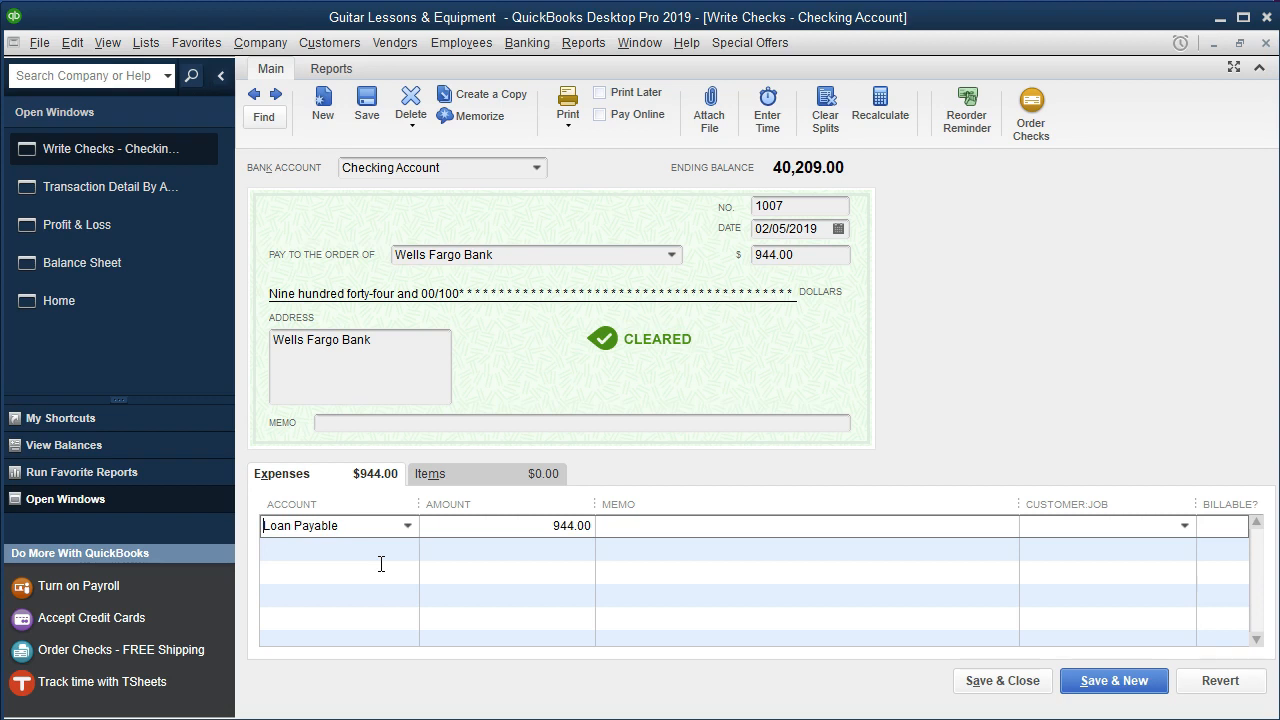
left_click(1040, 683)
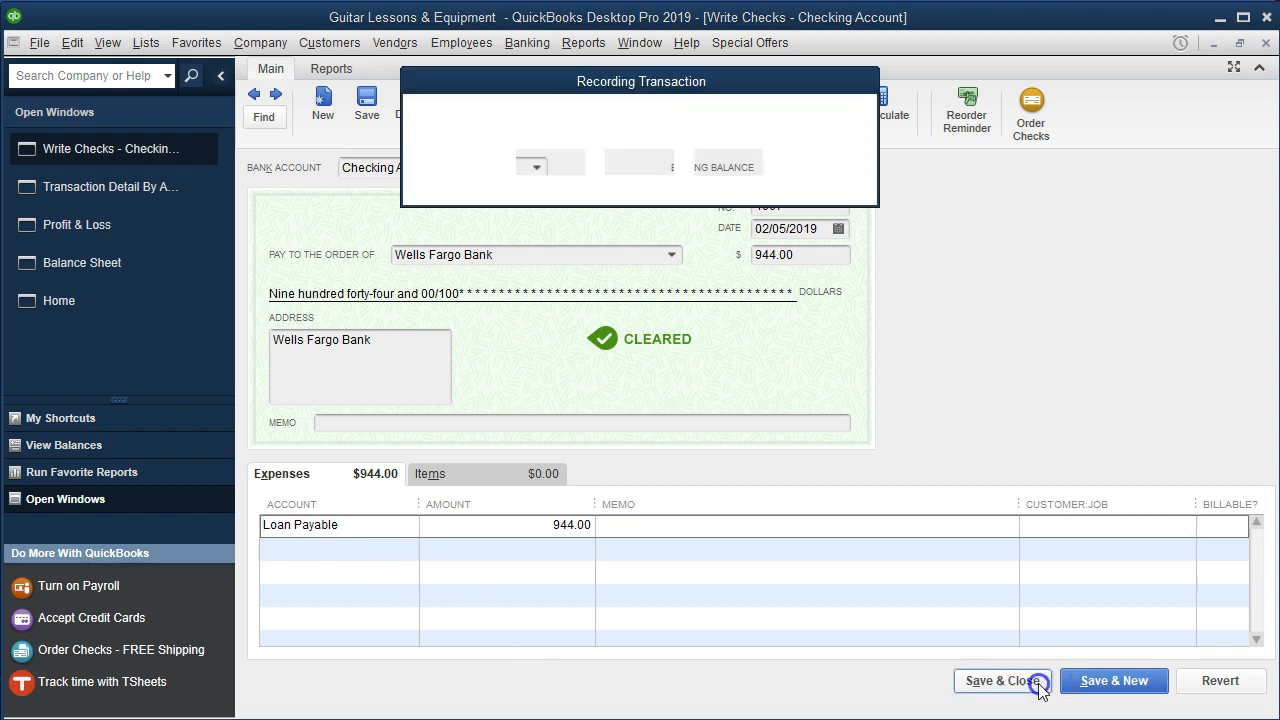
left_click(566, 162)
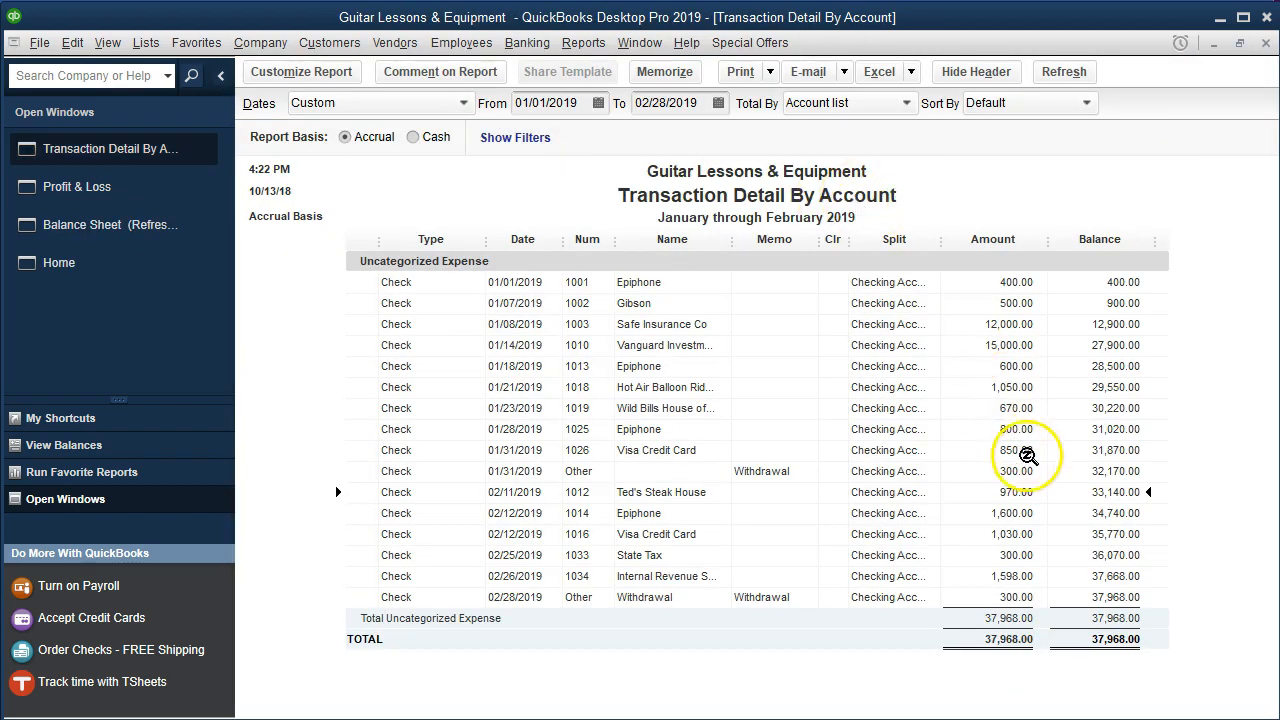
Step: Close the Uncategorized Expense detail report and return to the Balance Sheet, refreshing it with the latest changes
left_click(1266, 43)
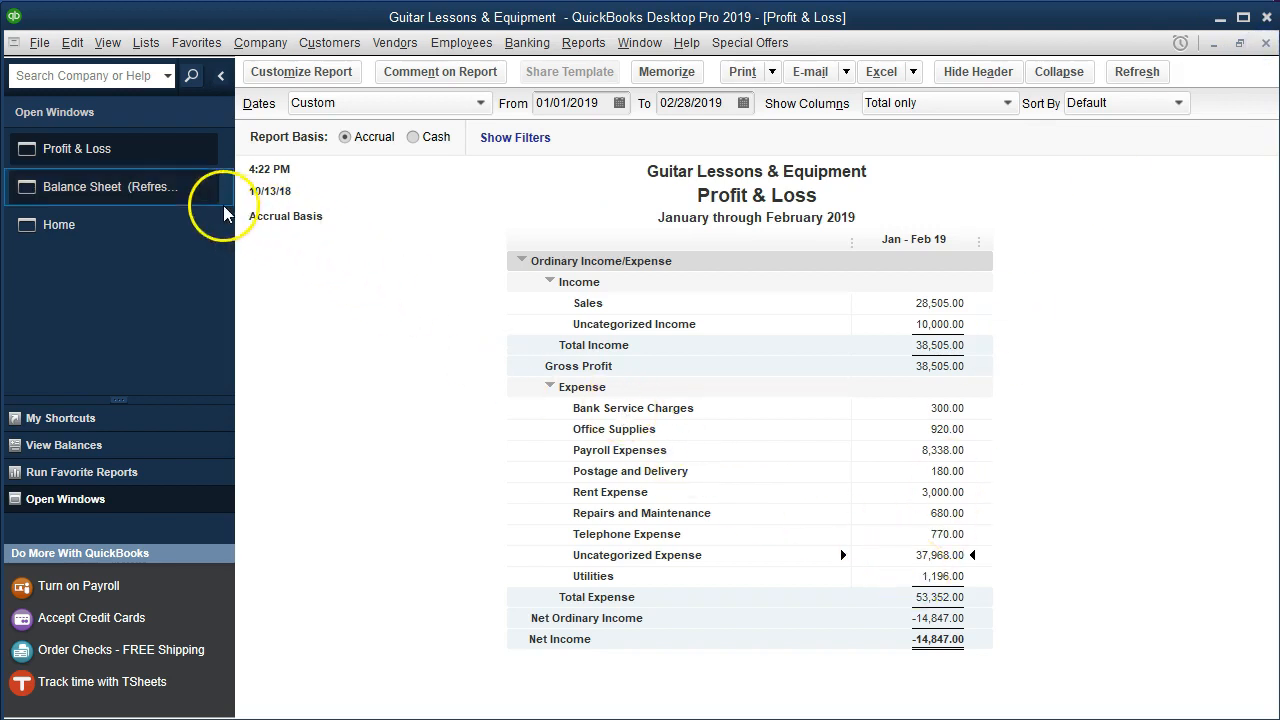
left_click(177, 196)
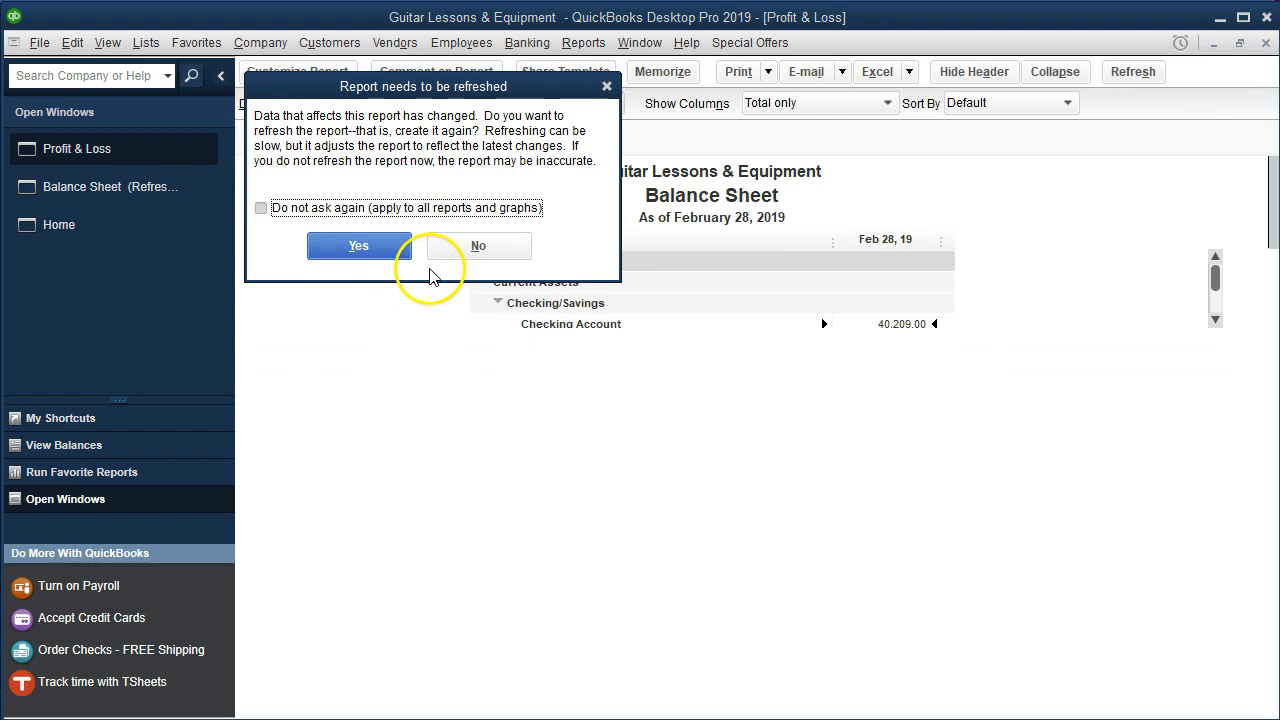
left_click(358, 245)
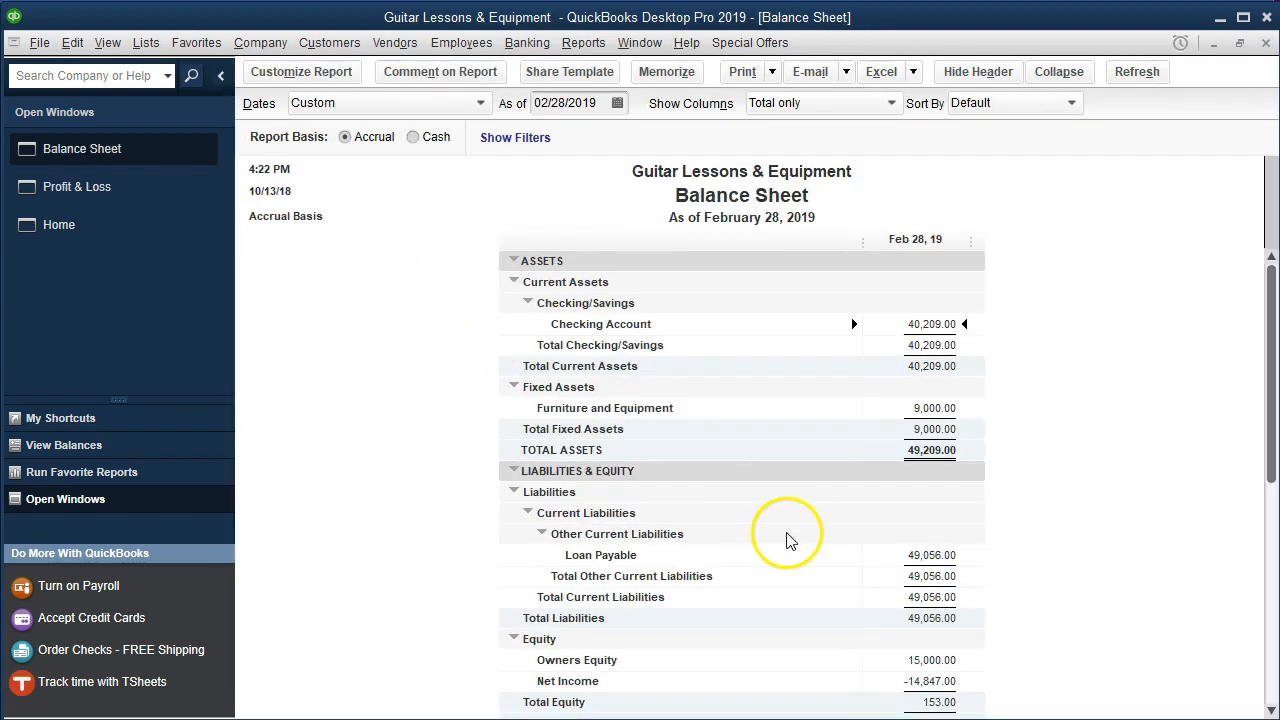
Step: Drill down from Loan Payable on the Balance Sheet and examine the check 1007 entry in its transaction detail
scroll(797, 532, "down", 1)
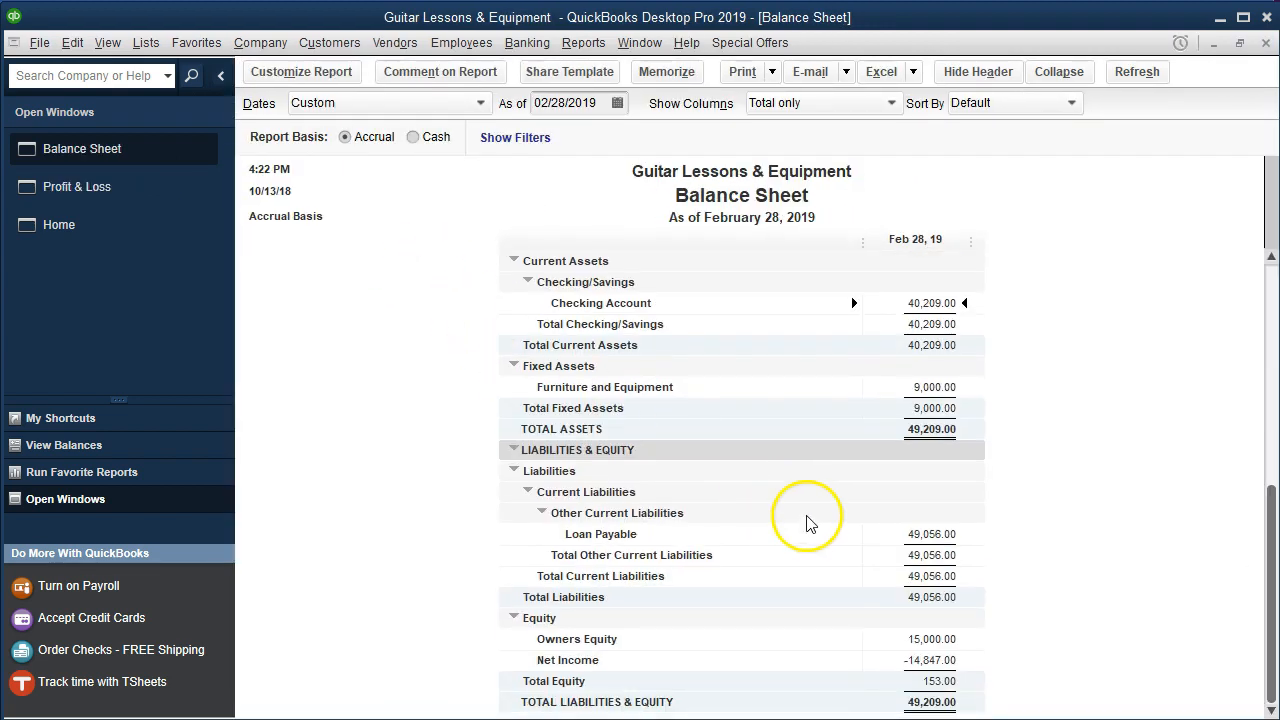
left_click(922, 534)
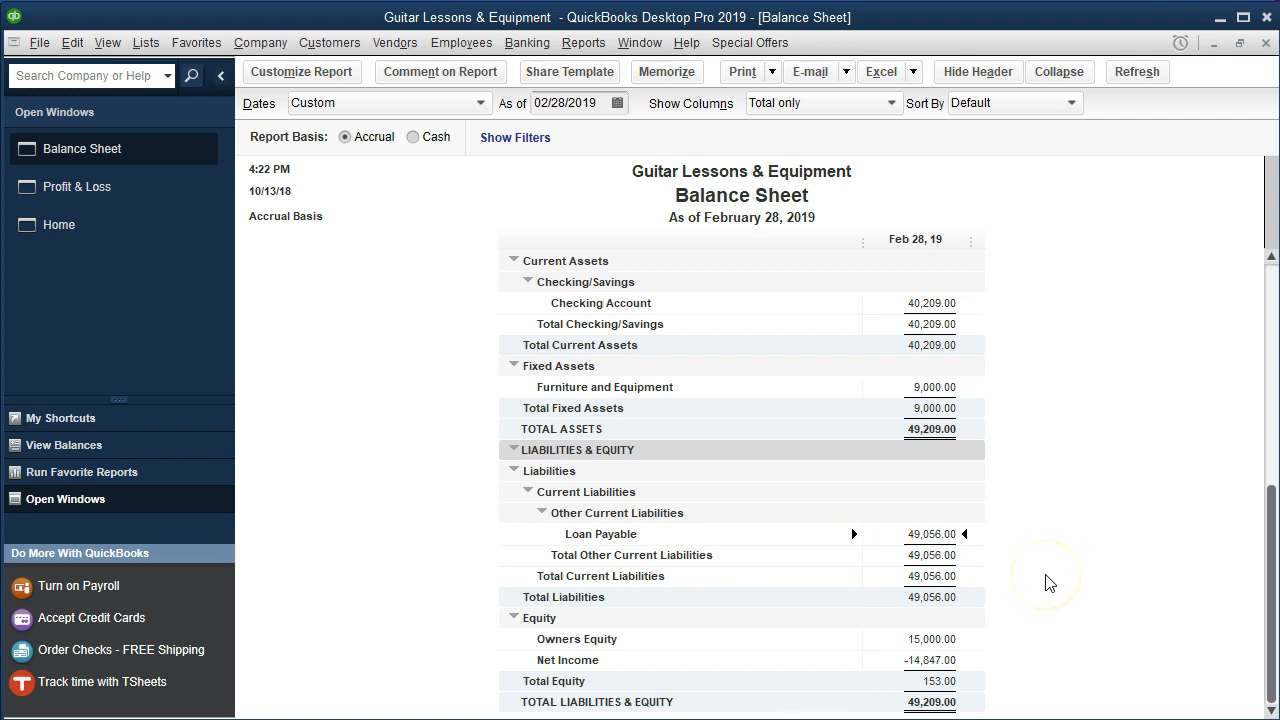
double_click(888, 534)
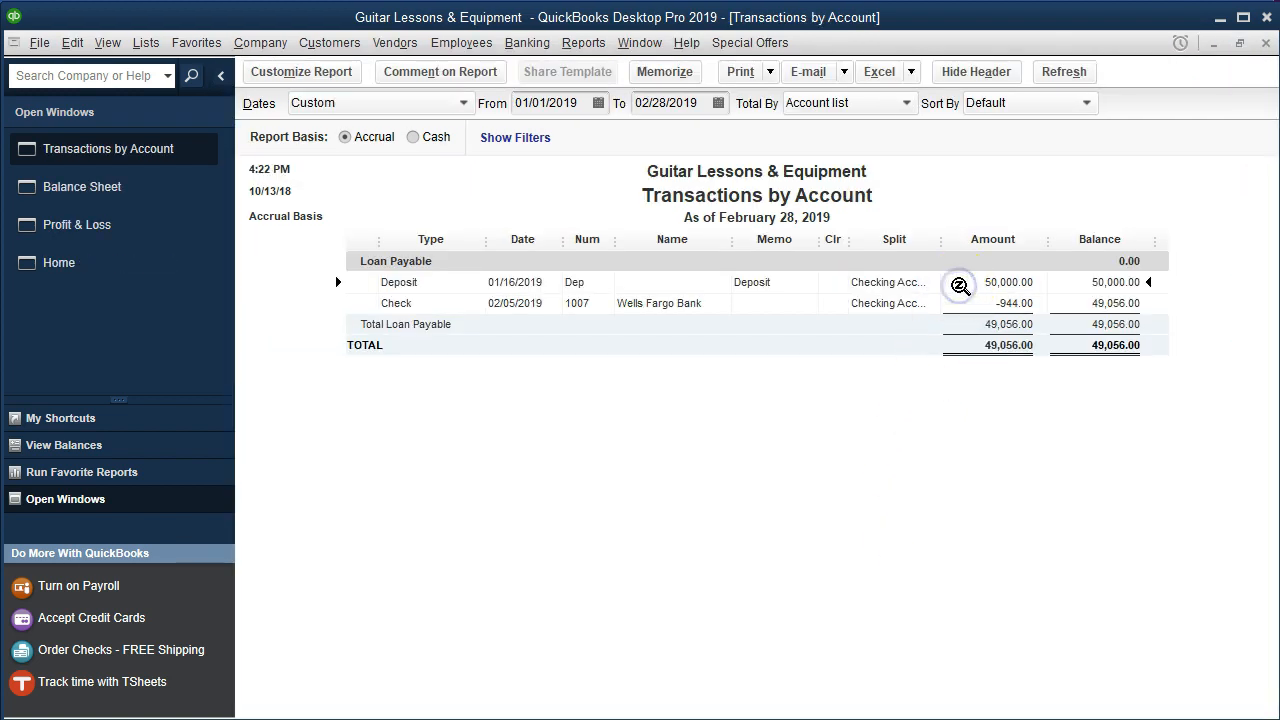
left_click(960, 302)
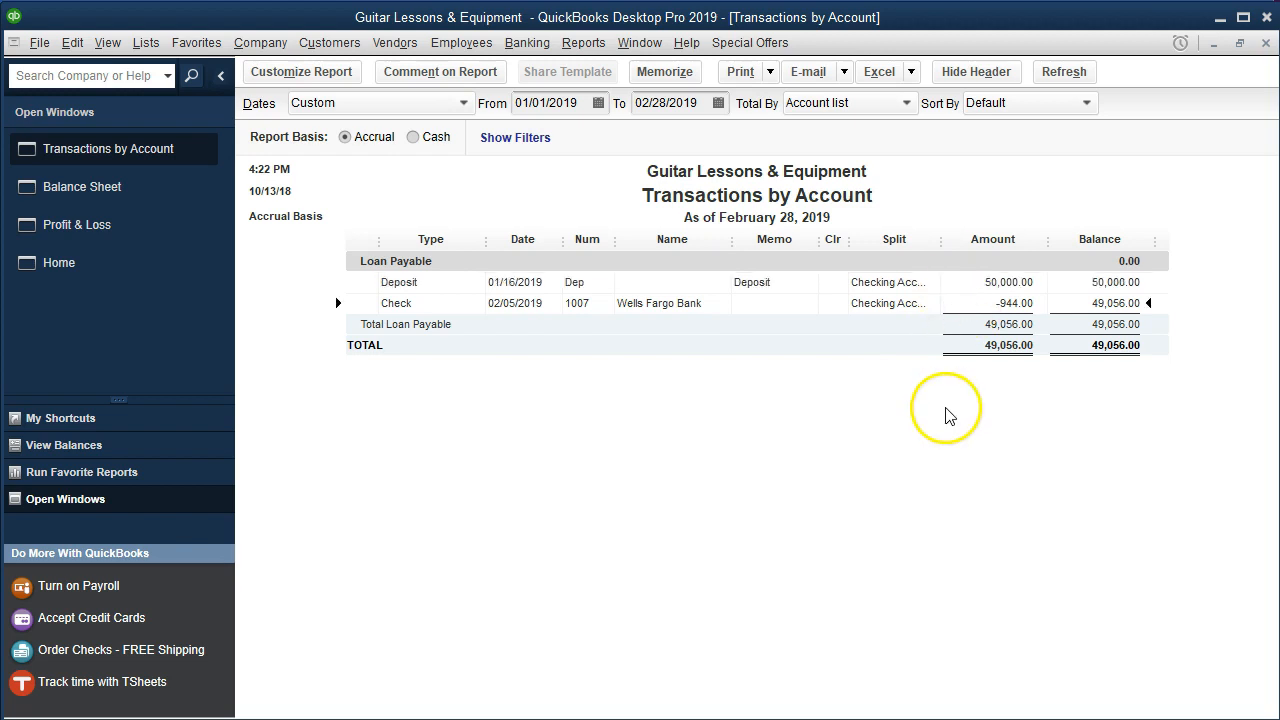